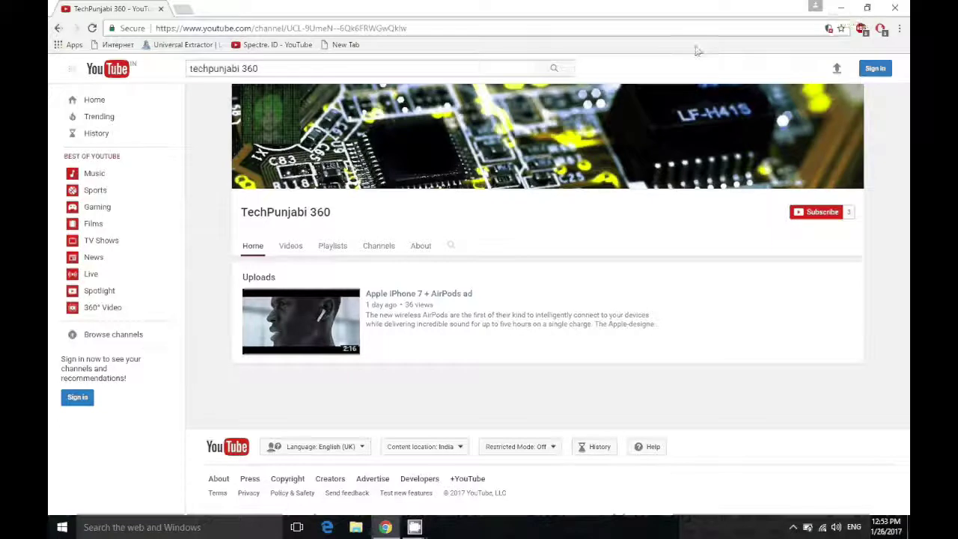
Minimize the YouTube browser window to clear the desktop
left_click(841, 7)
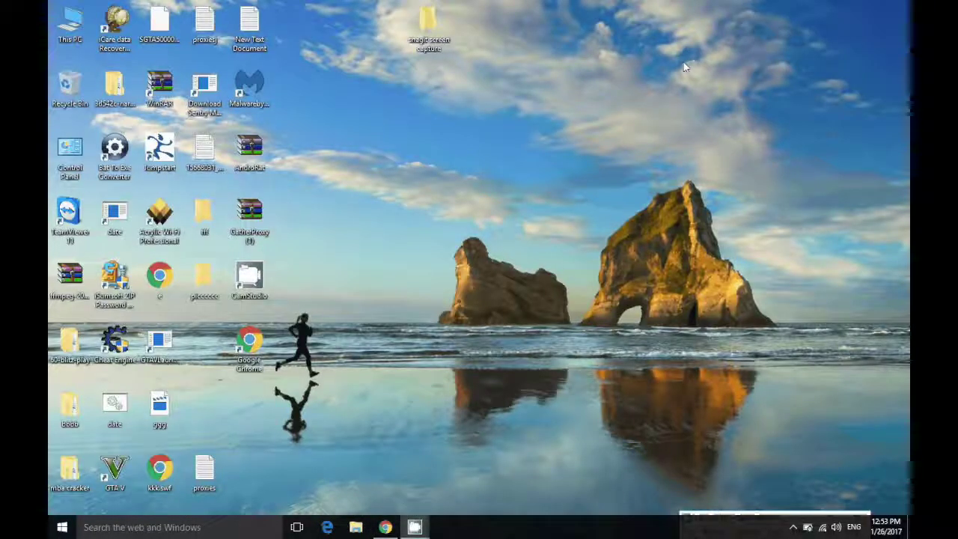
right_click(540, 116)
left_click(474, 274)
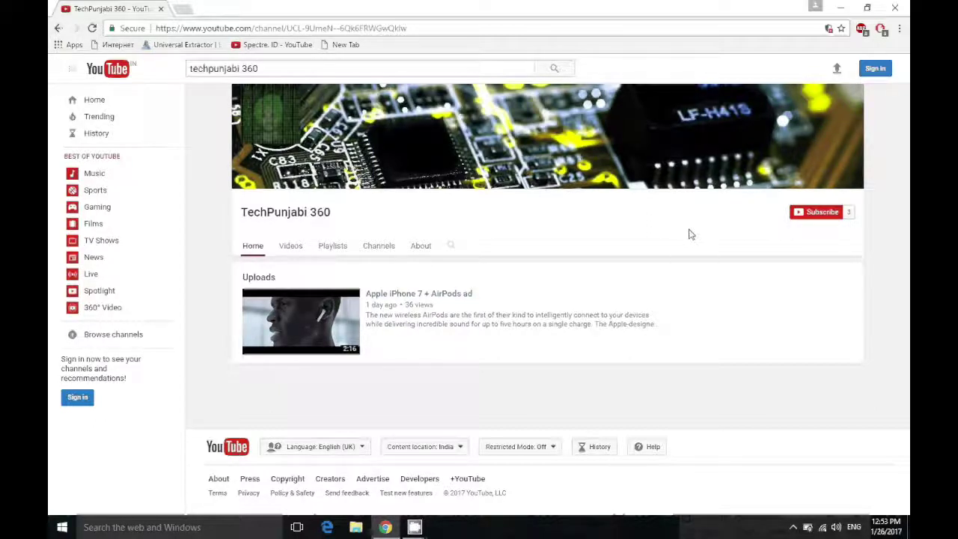
left_click(846, 9)
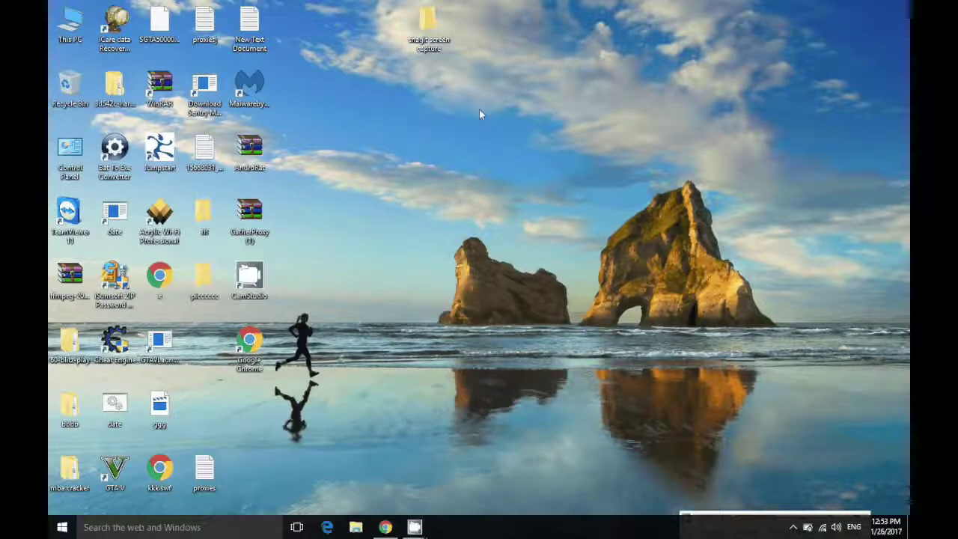
Open the usb (G:) drive from This PC, examine the files stored on it, and close the window
left_click(71, 28)
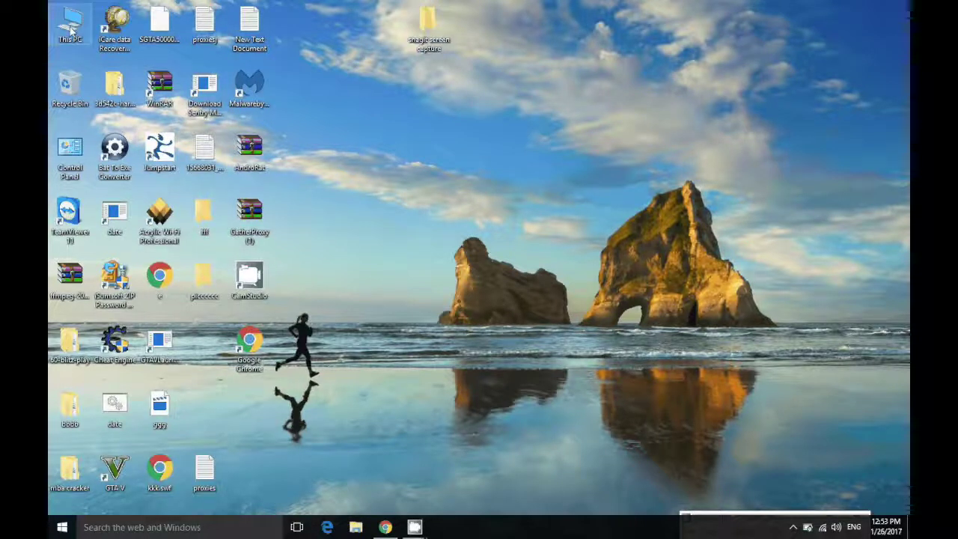
double_click(71, 28)
left_click(858, 9)
double_click(563, 185)
left_click_drag(597, 265, 187, 86)
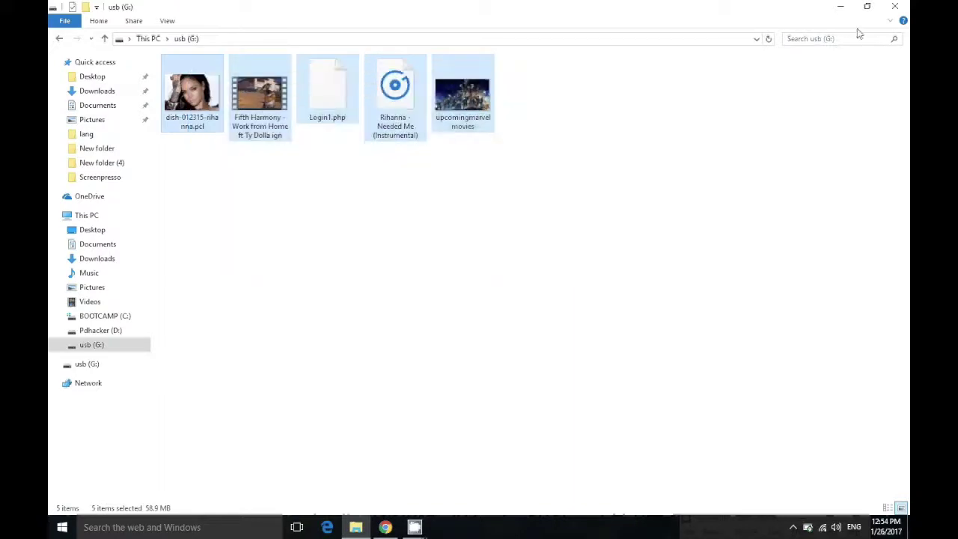
left_click(898, 6)
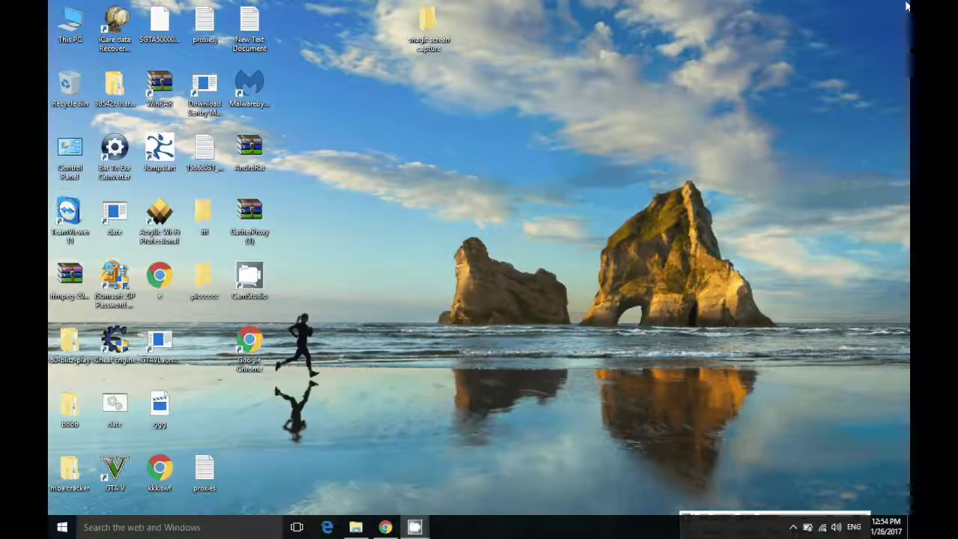
Launch iCare Data Recovery Professional and move its window clear of the desktop icons
double_click(116, 21)
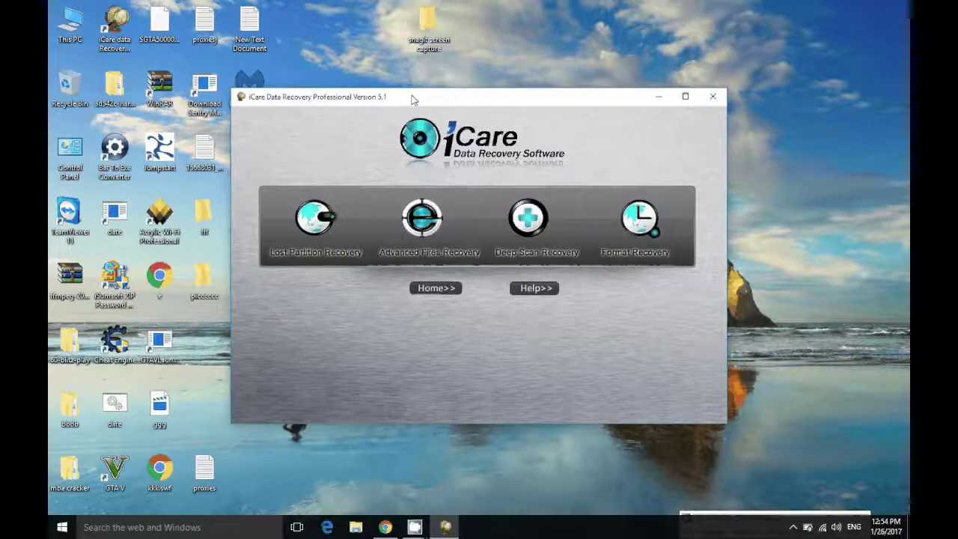
left_click_drag(491, 100, 545, 56)
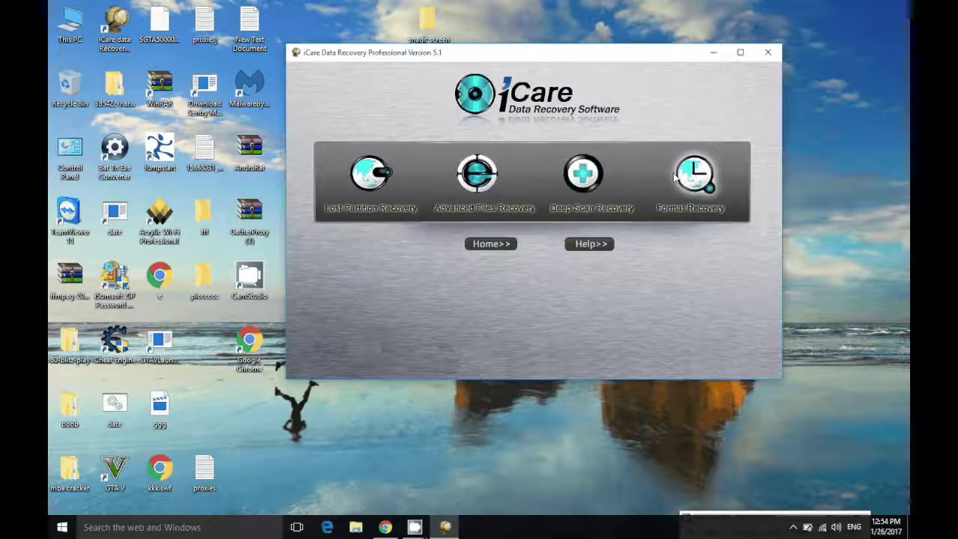
left_click_drag(362, 58, 367, 45)
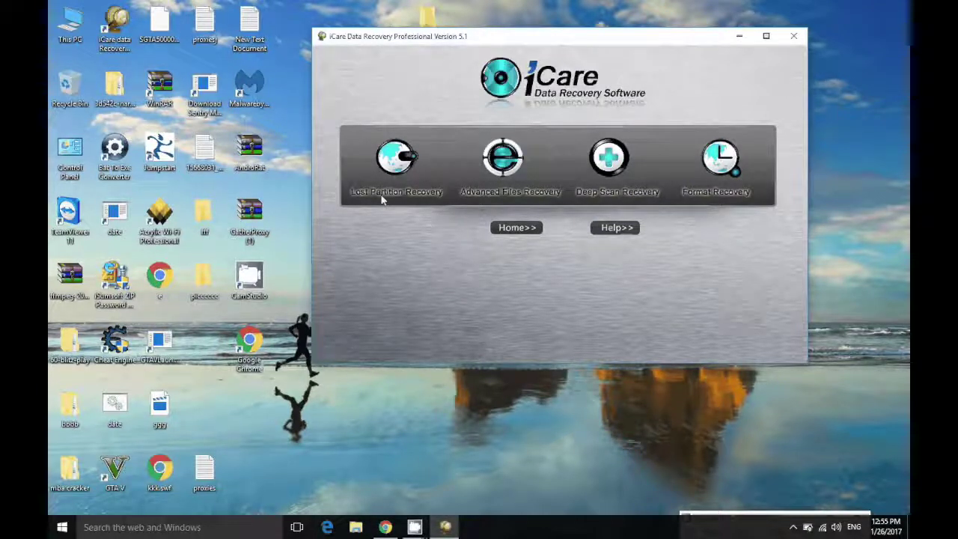
left_click(478, 196)
Quick format the usb (G:) drive as exFAT with 32 kilobytes allocation unit size and the volume label usb
double_click(72, 35)
left_click(518, 170)
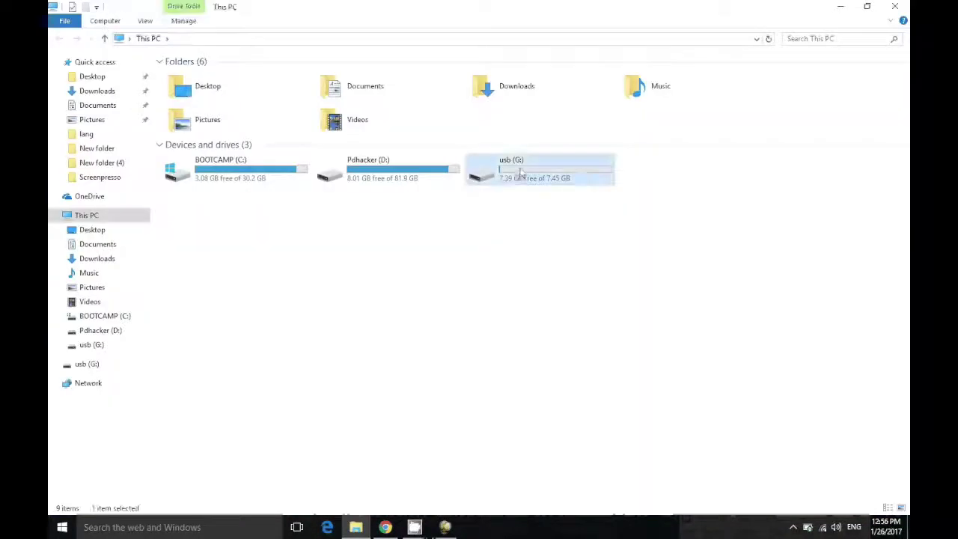
right_click(522, 169)
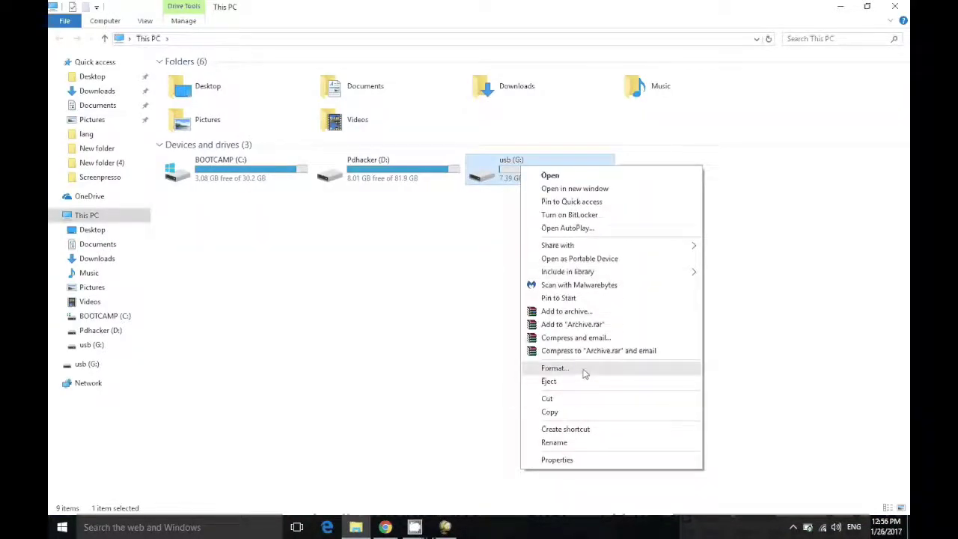
left_click(554, 368)
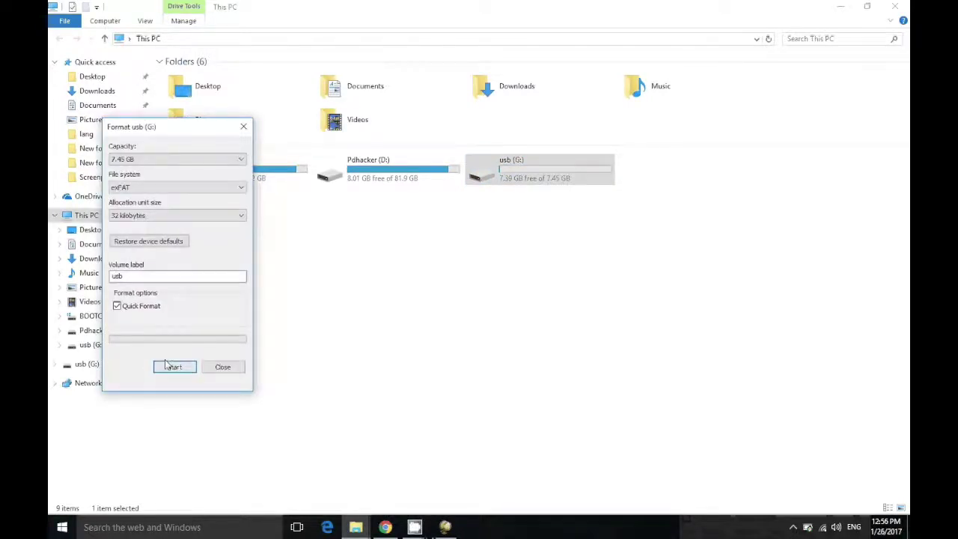
left_click(171, 366)
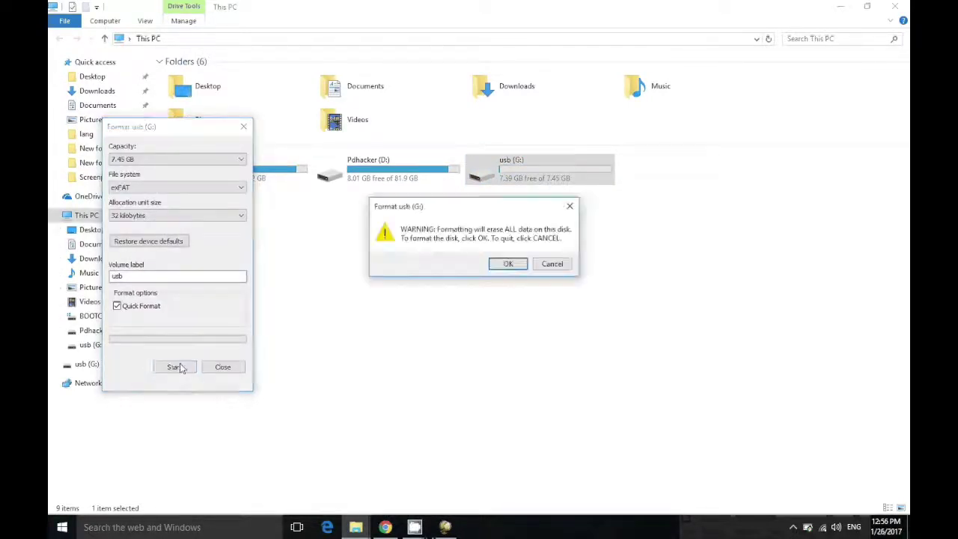
left_click(498, 264)
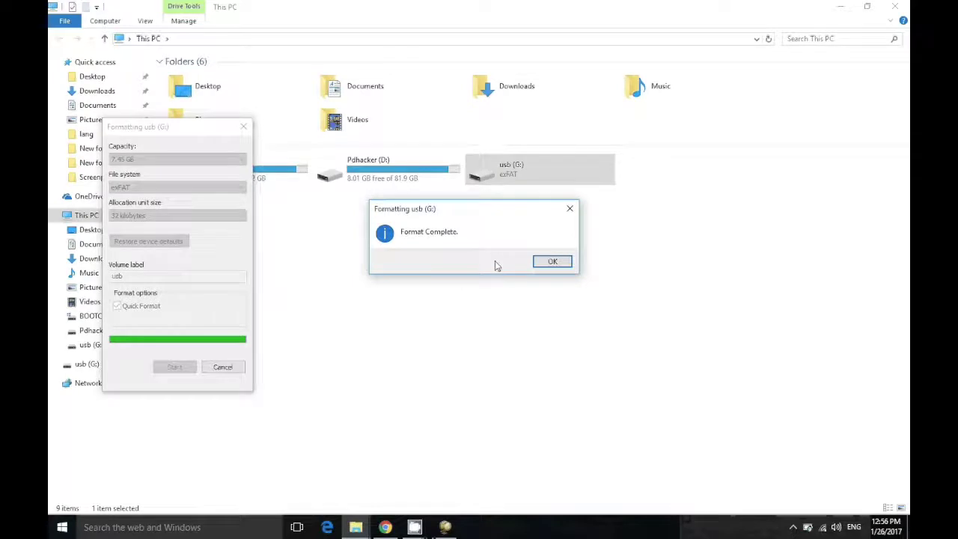
left_click(552, 263)
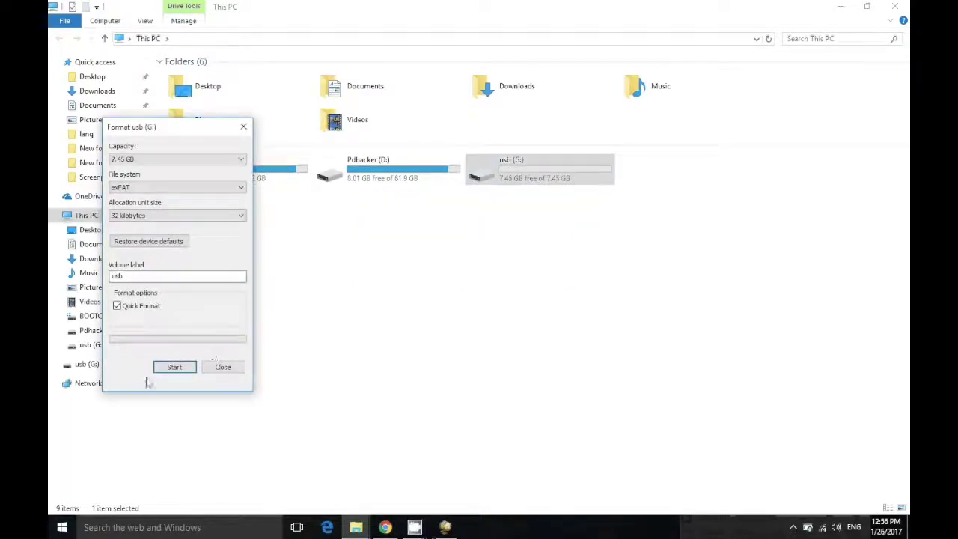
left_click(221, 367)
Open the formatted usb (G:) drive to check its contents, and minimize the file window
double_click(472, 178)
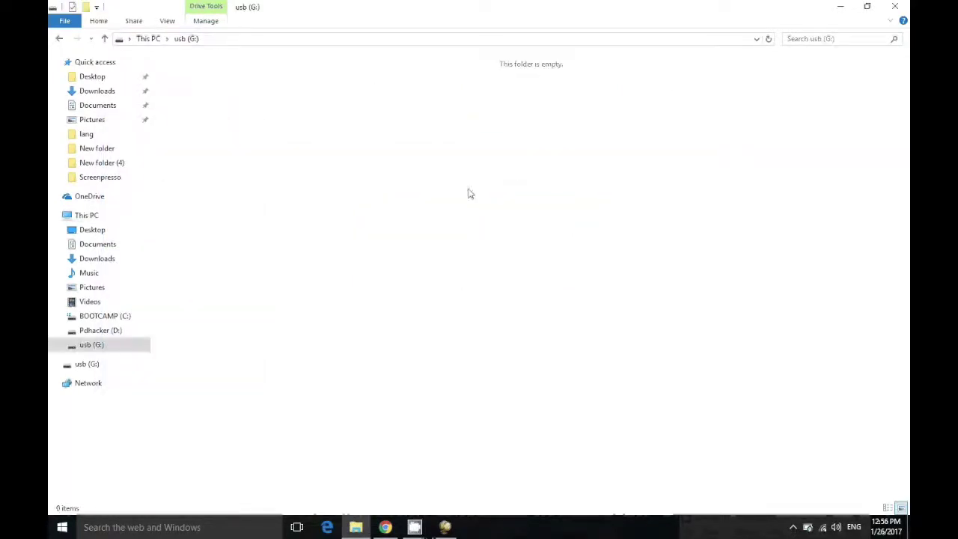
left_click(60, 39)
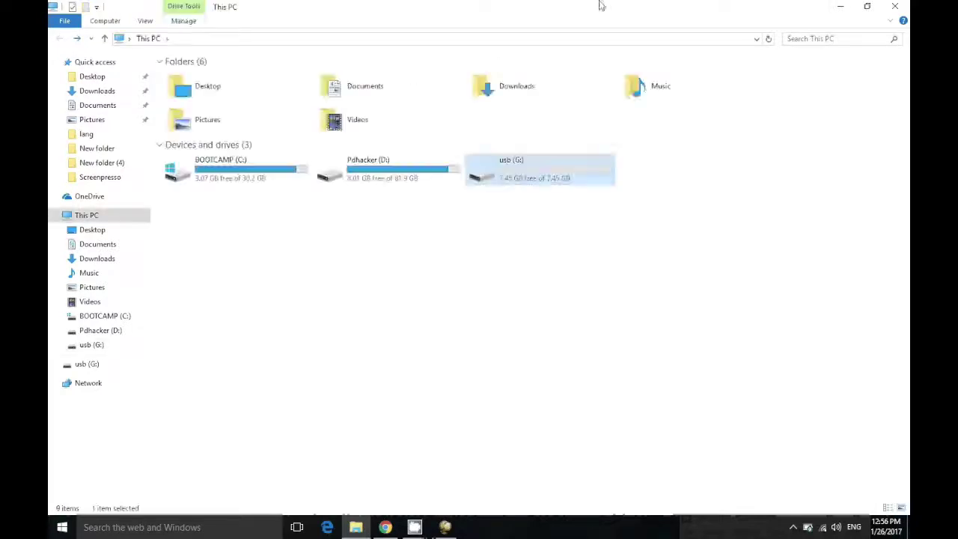
left_click(840, 6)
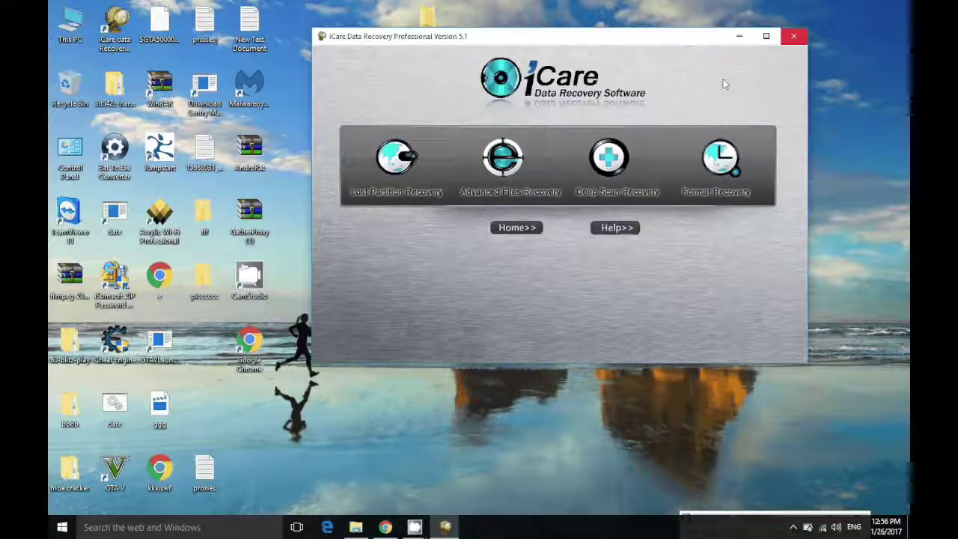
left_click(717, 159)
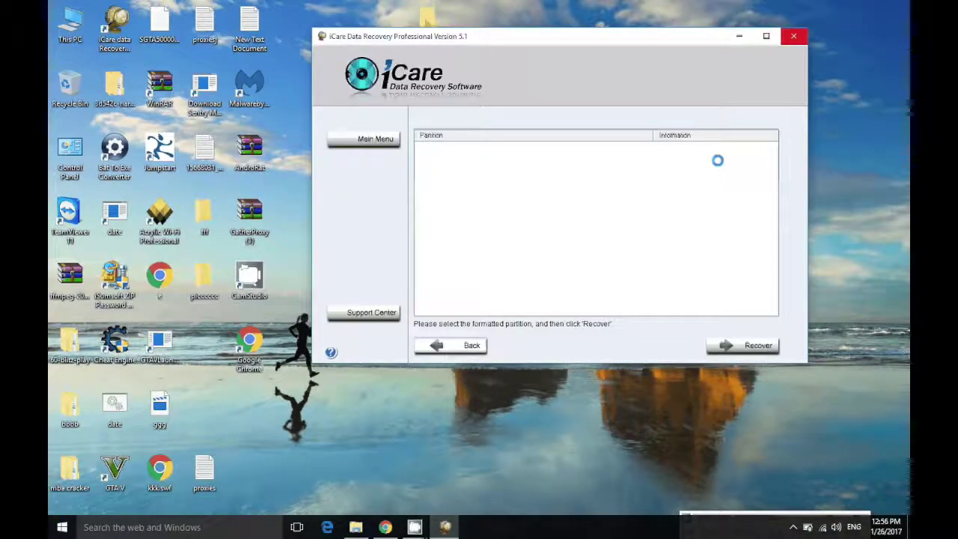
left_click(379, 145)
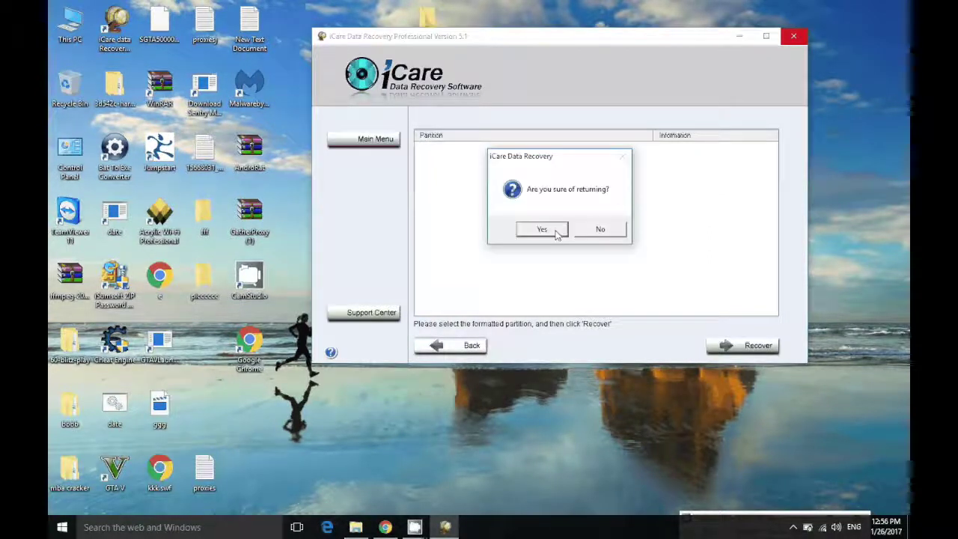
left_click(555, 232)
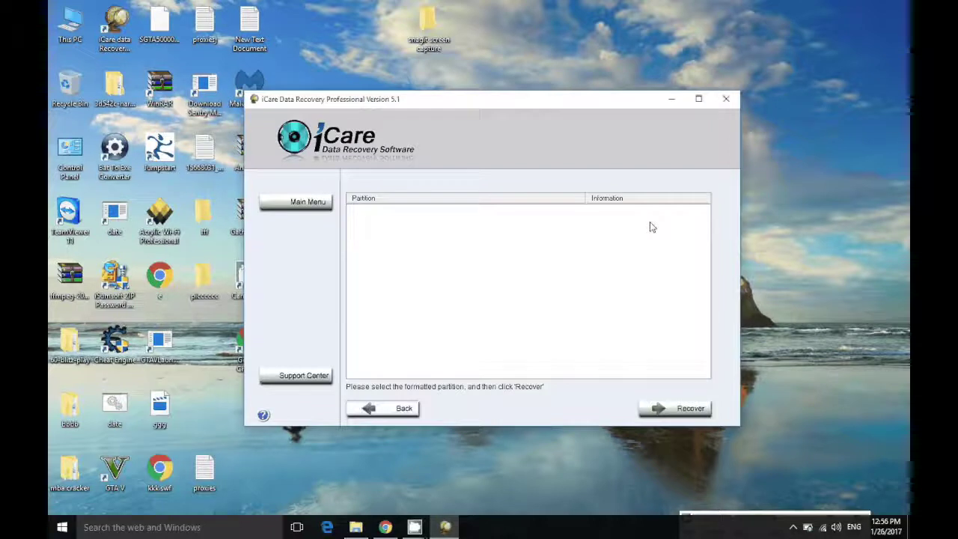
left_click(665, 408)
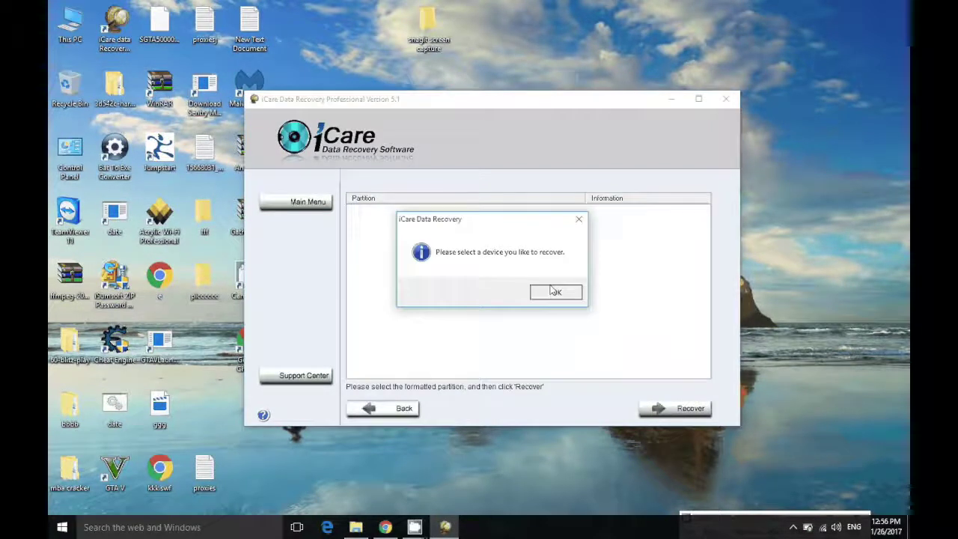
left_click(554, 291)
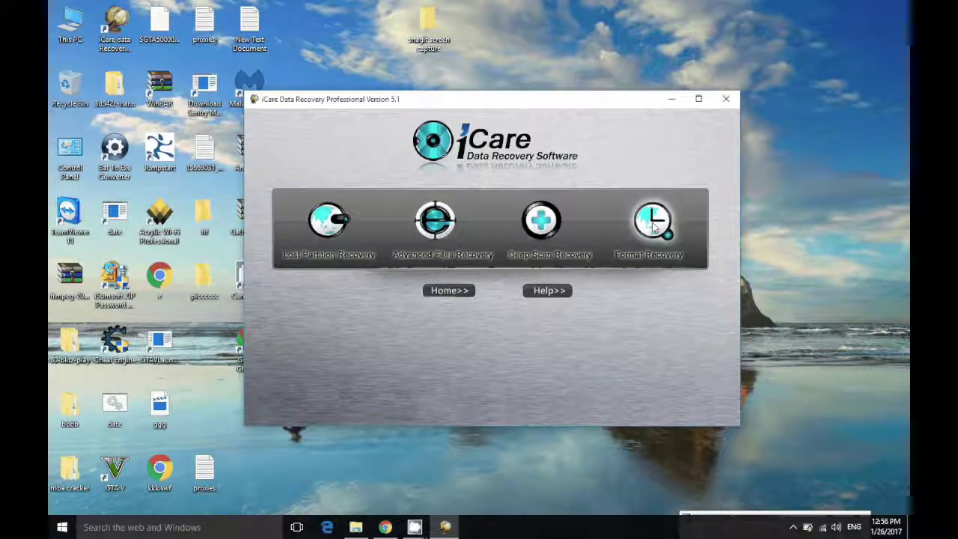
left_click(727, 102)
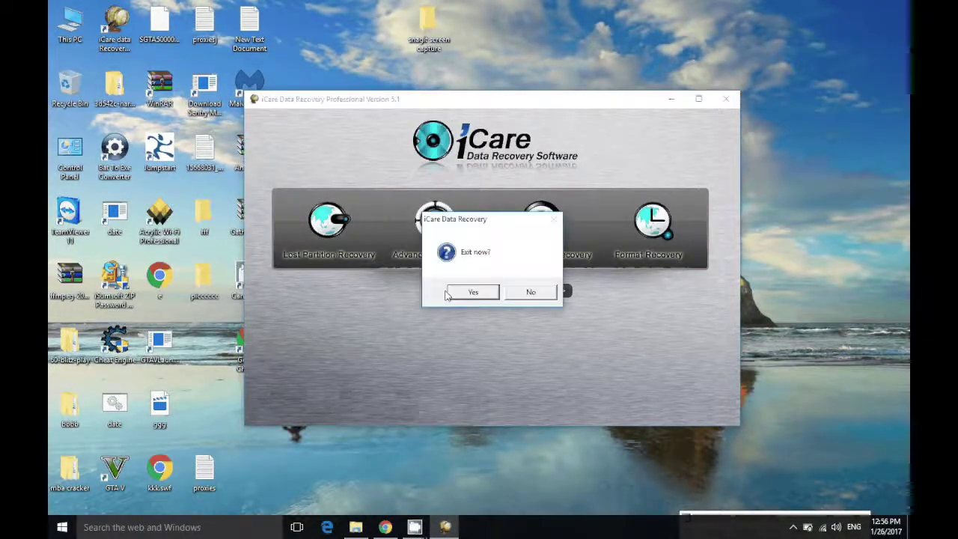
left_click(449, 293)
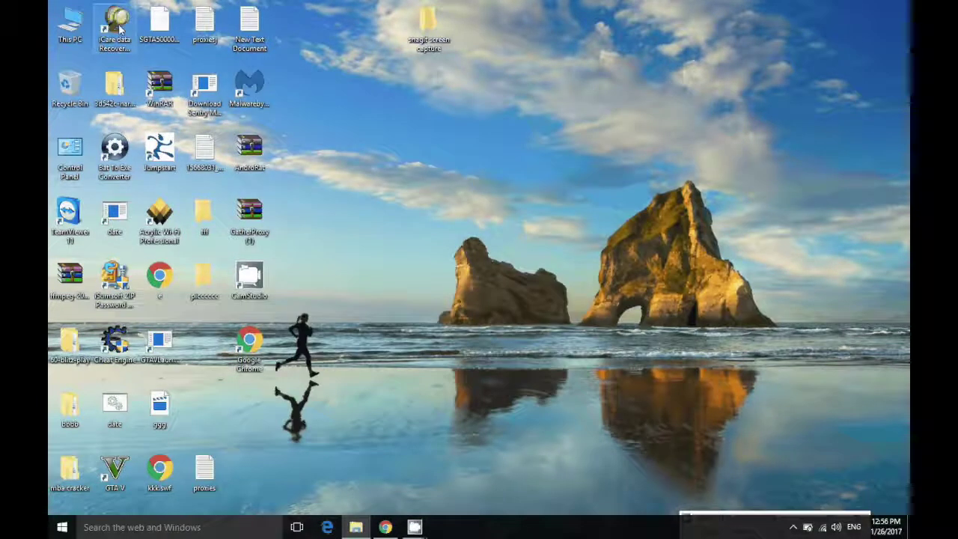
Relaunch iCare Data Recovery from its desktop shortcut and list the available partitions in Format Recovery
right_click(119, 26)
left_click(171, 60)
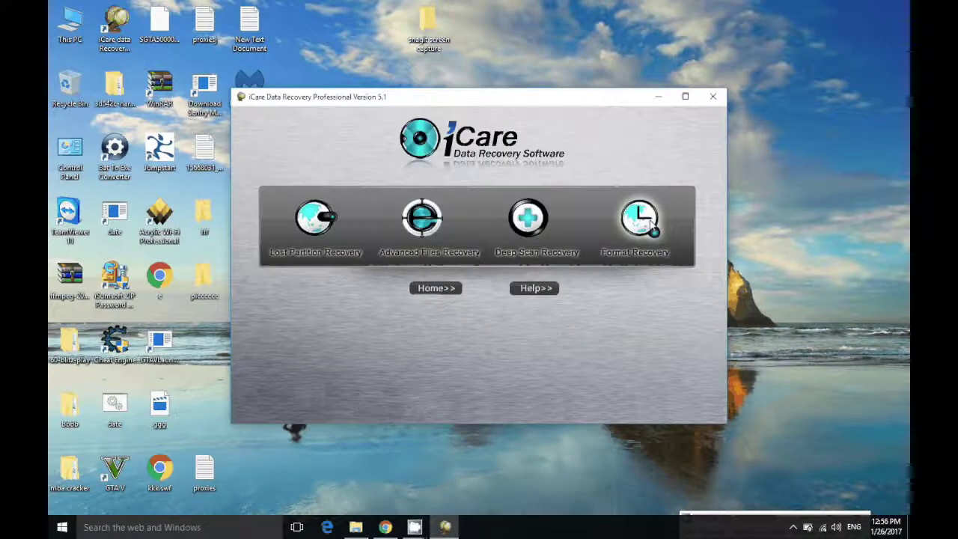
left_click(653, 227)
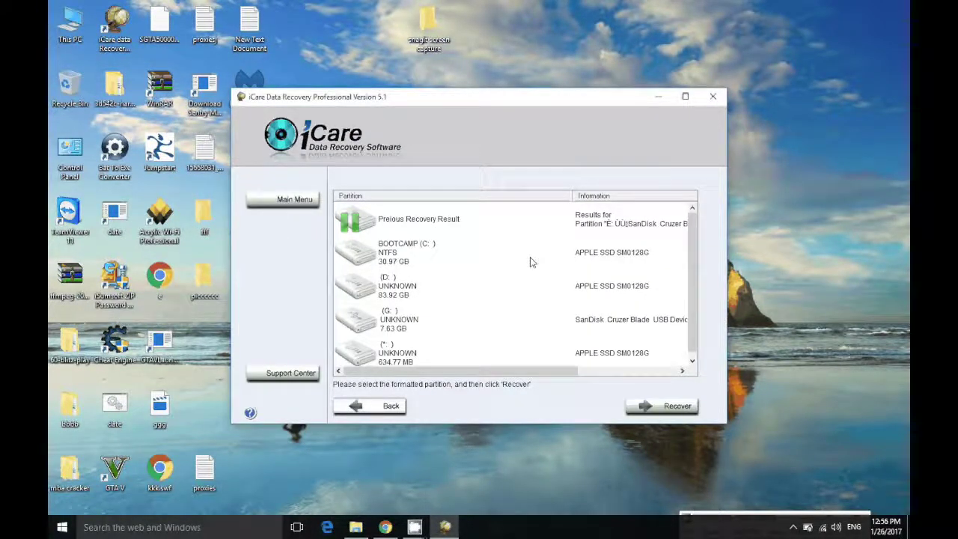
scroll(554, 266, "down", 1)
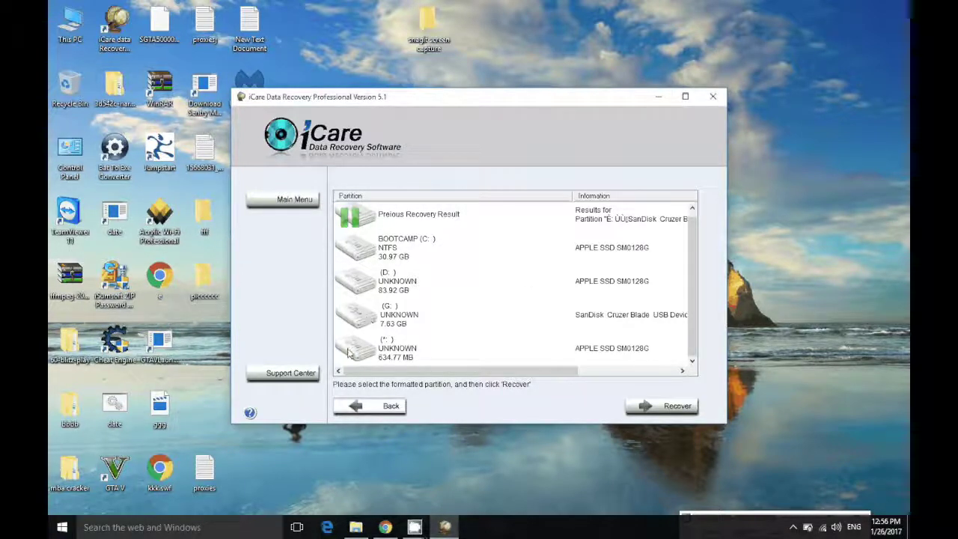
Reopen Format Recovery and start recovering the (G:) partition on the SanDisk Cruzer Blade
key("Escape")
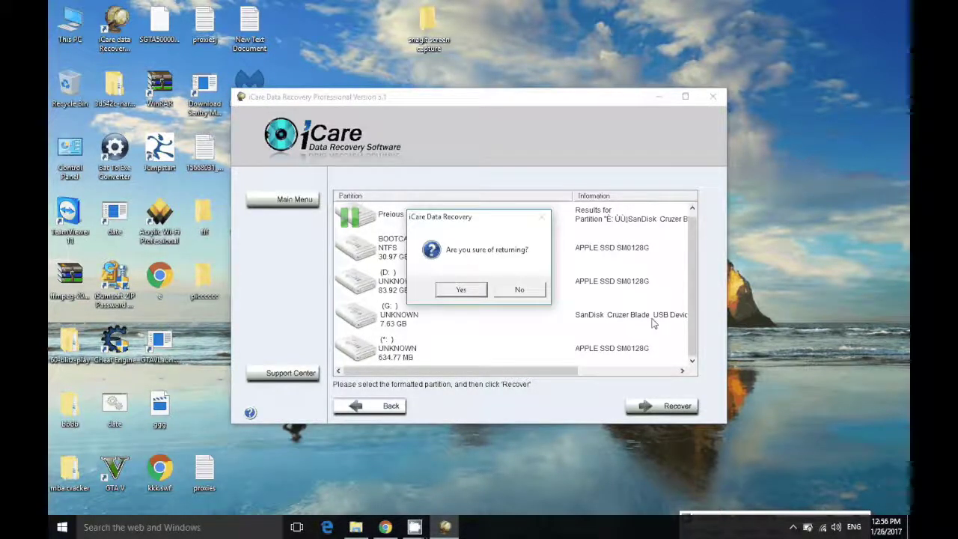
key("Return")
left_click(652, 220)
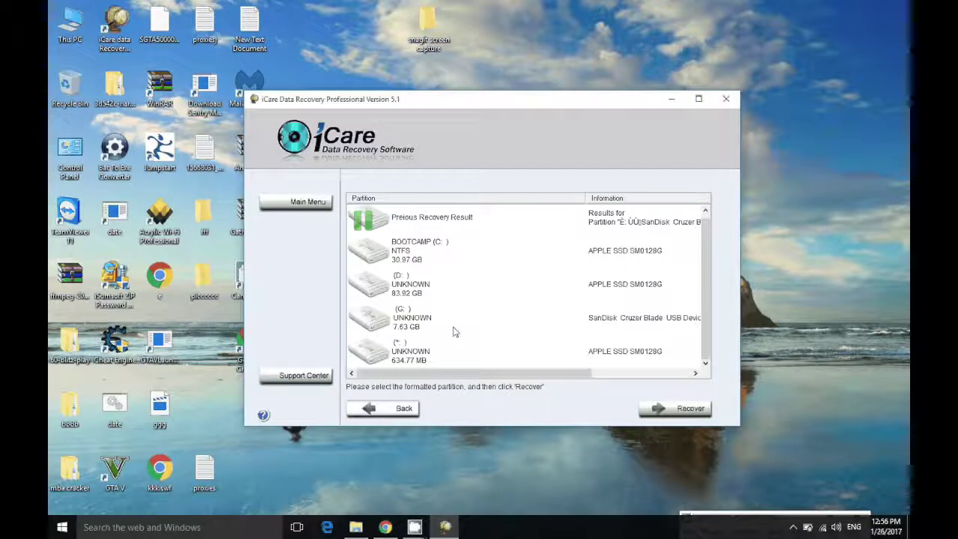
left_click(653, 323)
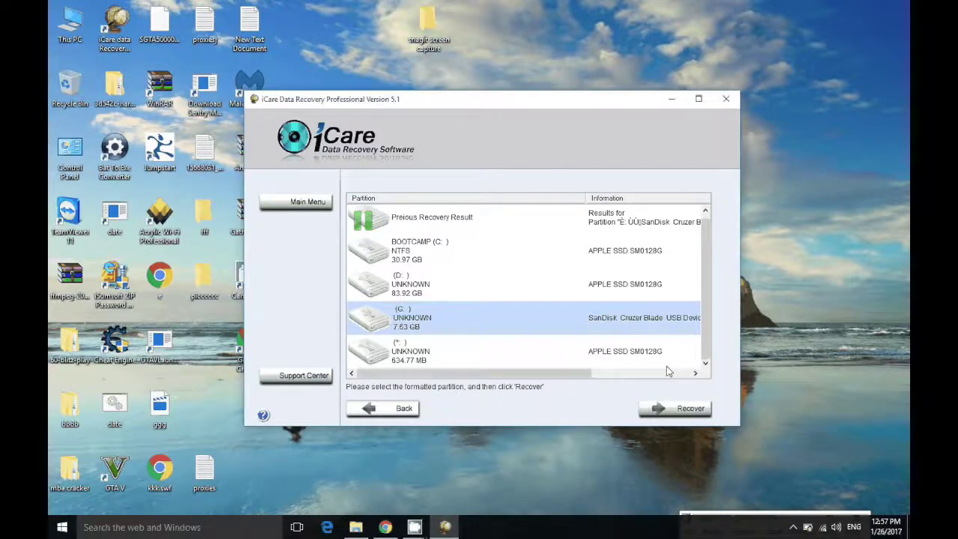
left_click(675, 408)
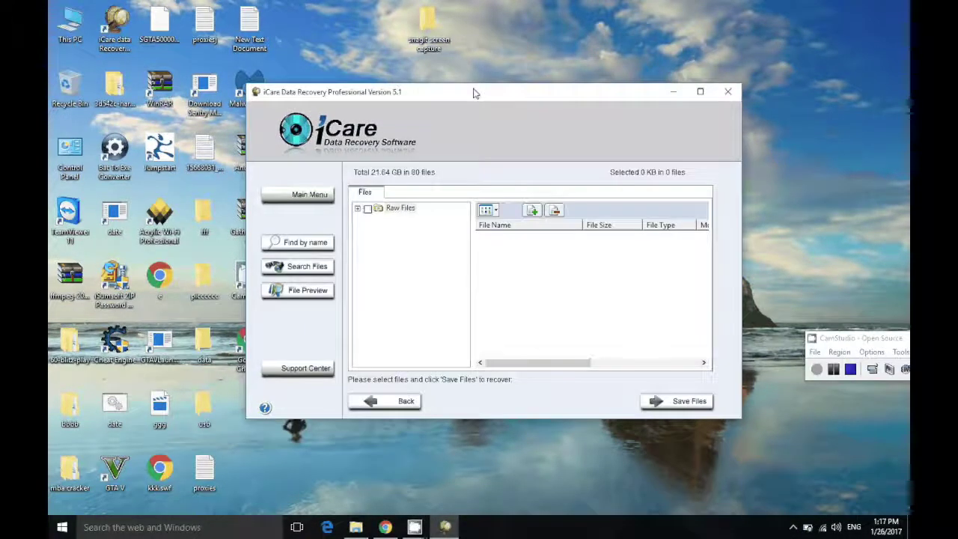
Expand the Raw Files tree of the scan results and list the files under the CHM and GIF graphics groups
left_click_drag(473, 93, 528, 72)
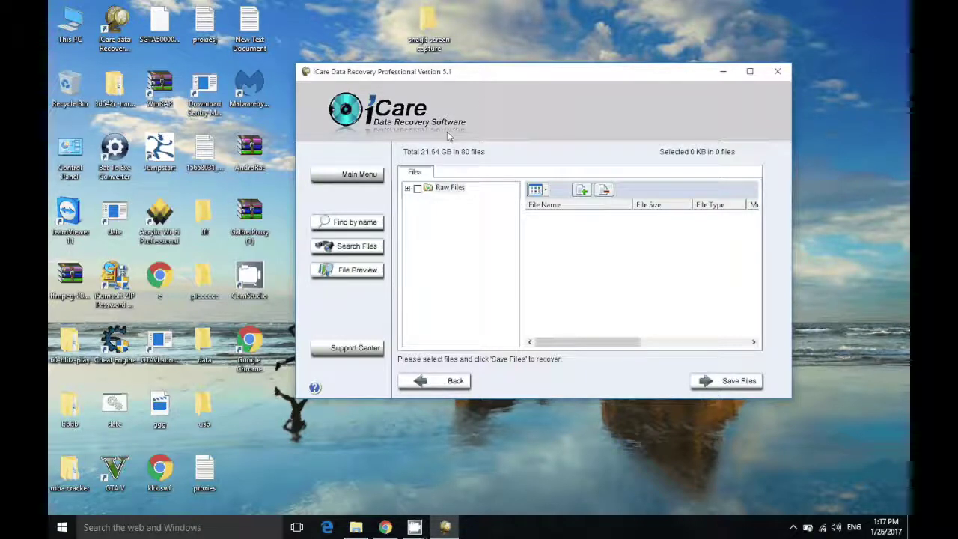
left_click(409, 189)
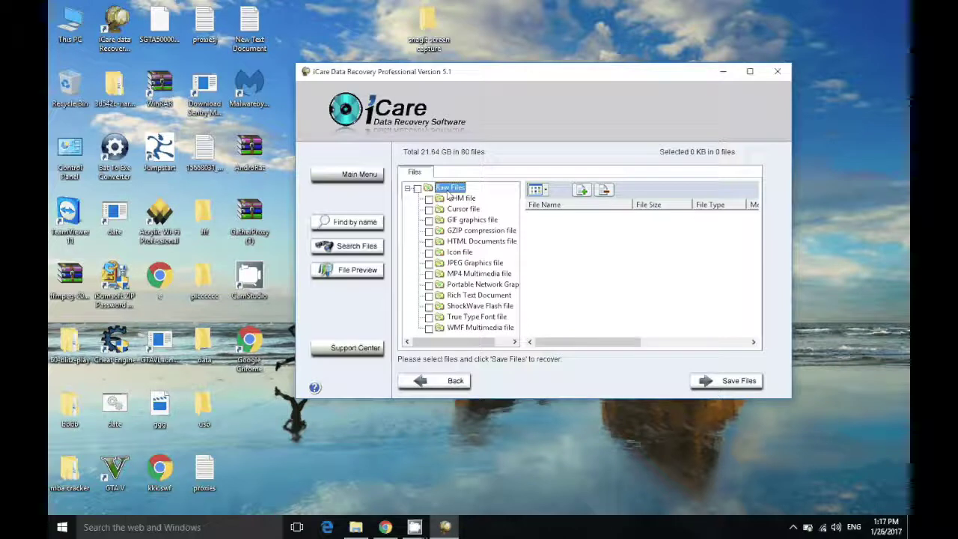
left_click(460, 209)
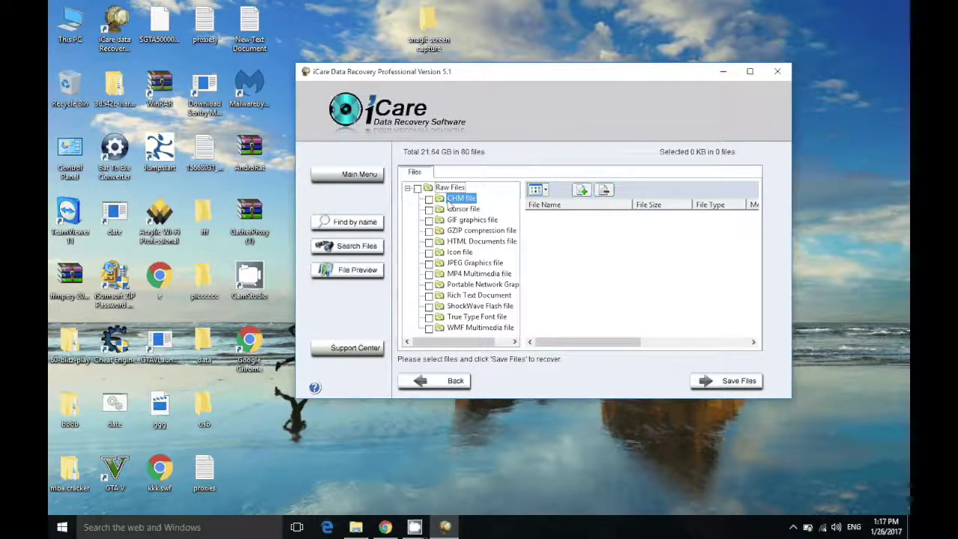
left_click(452, 224)
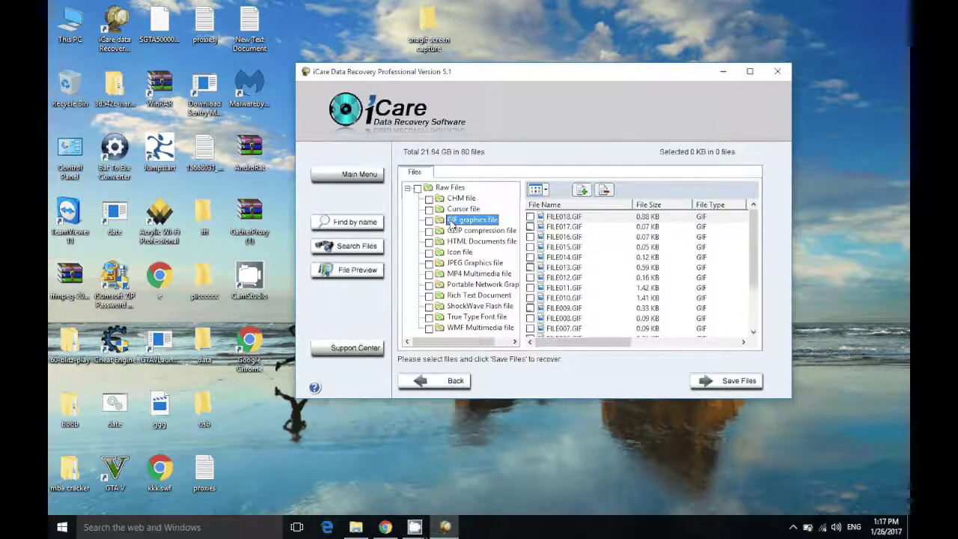
left_click(429, 220)
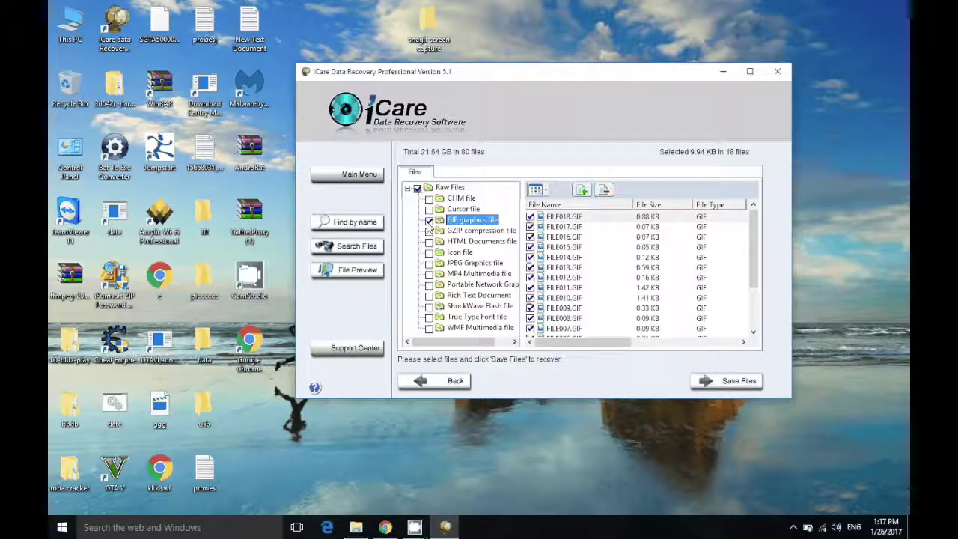
left_click(429, 220)
left_click(429, 241)
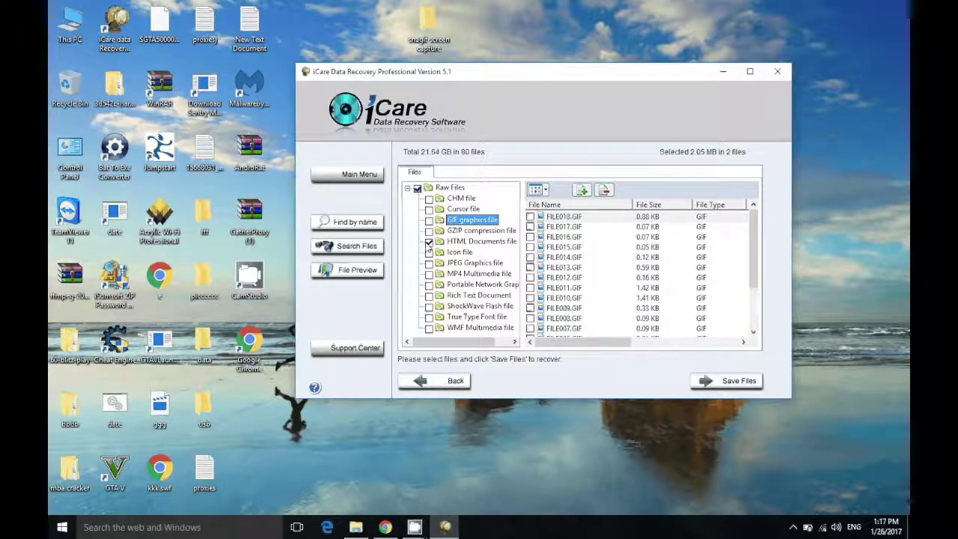
left_click(429, 241)
Mark the JPEG Graphics, MP4 Multimedia and Portable Network Graphic file groups for recovery
left_click(430, 263)
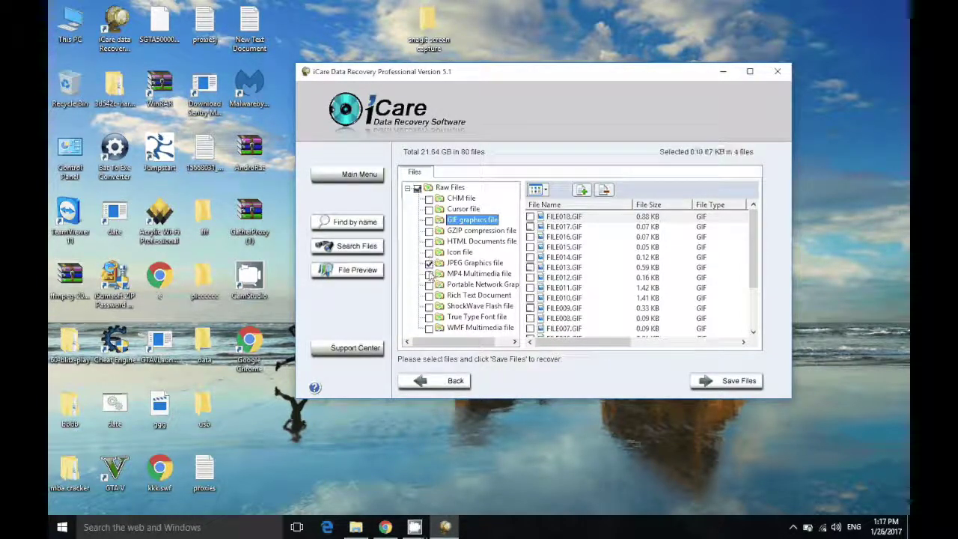
left_click(438, 265)
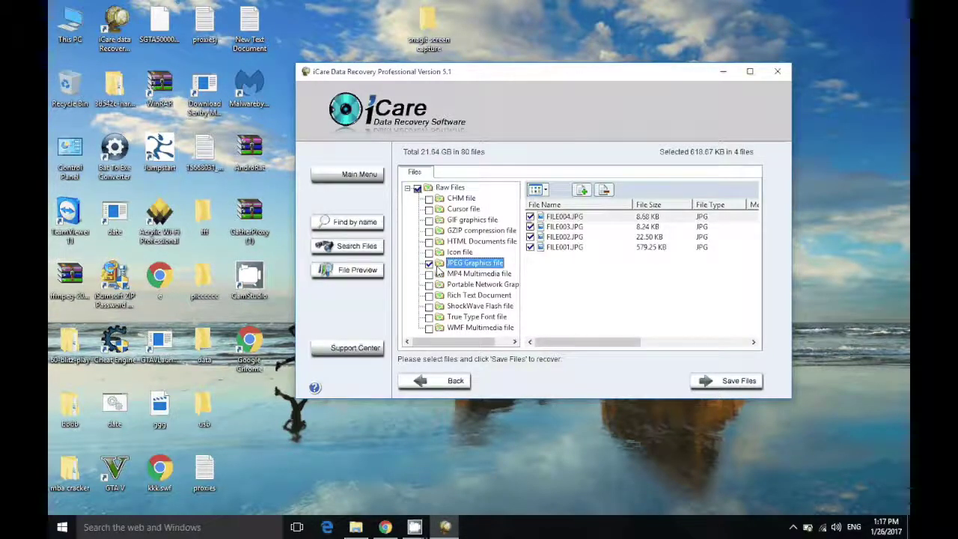
left_click(430, 274)
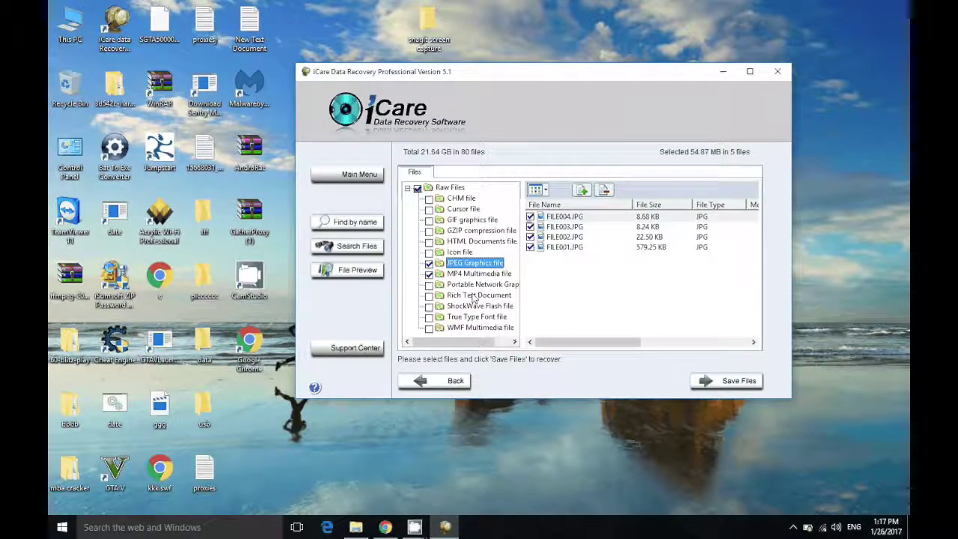
left_click(451, 286)
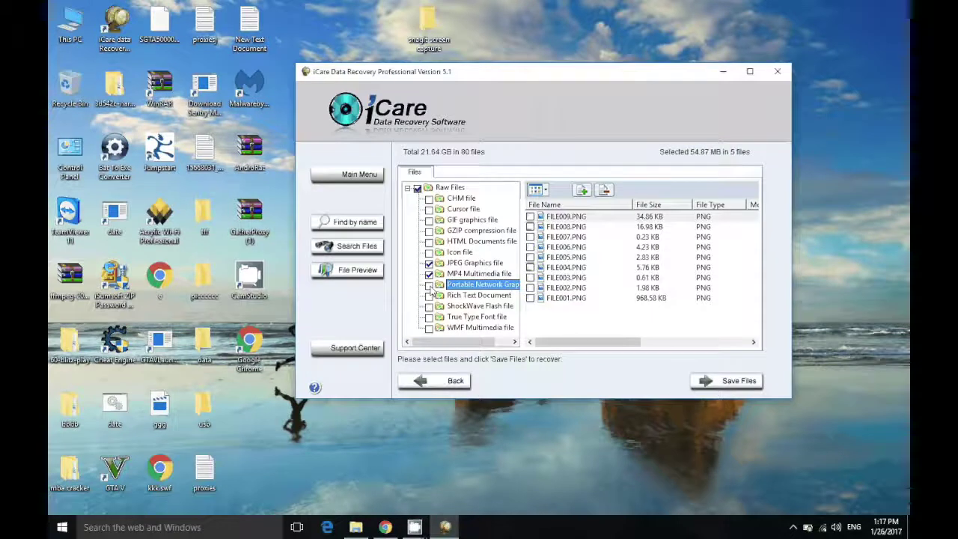
left_click(429, 286)
Look through the files found under Rich Text Document, True Type Font, ShockWave Flash and WMF Multimedia
left_click(454, 295)
left_click(462, 317)
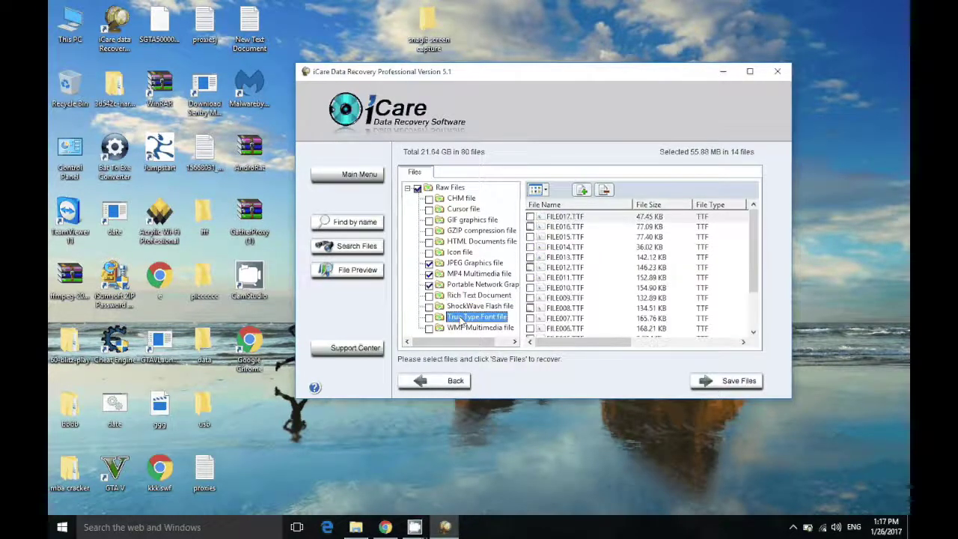
left_click(464, 307)
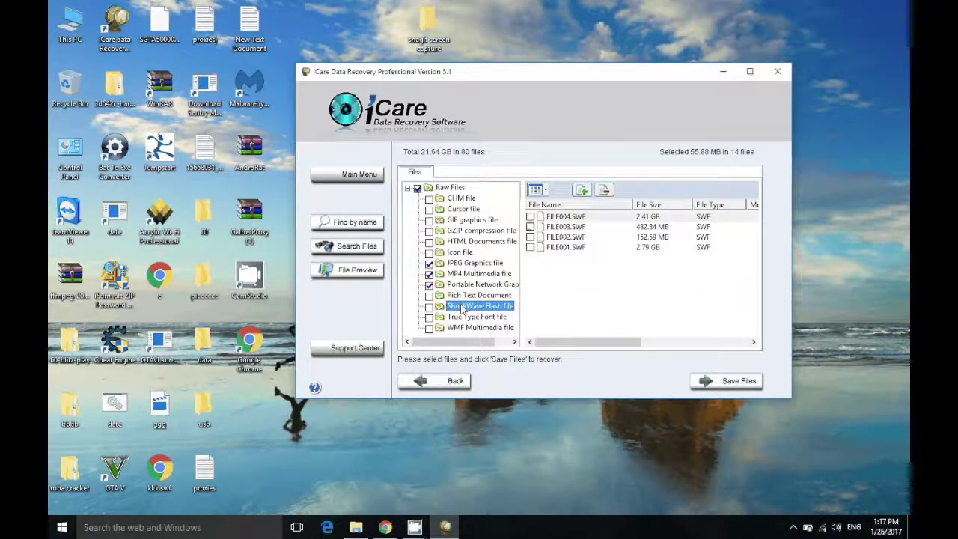
key("Down")
key("Down")
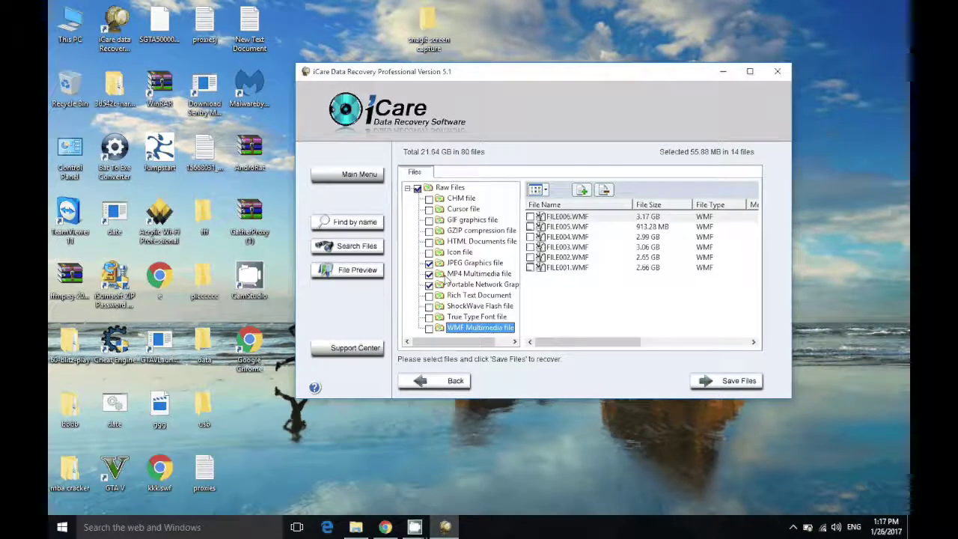
Save the marked files to the usb folder inside Documents on This PC
left_click(709, 382)
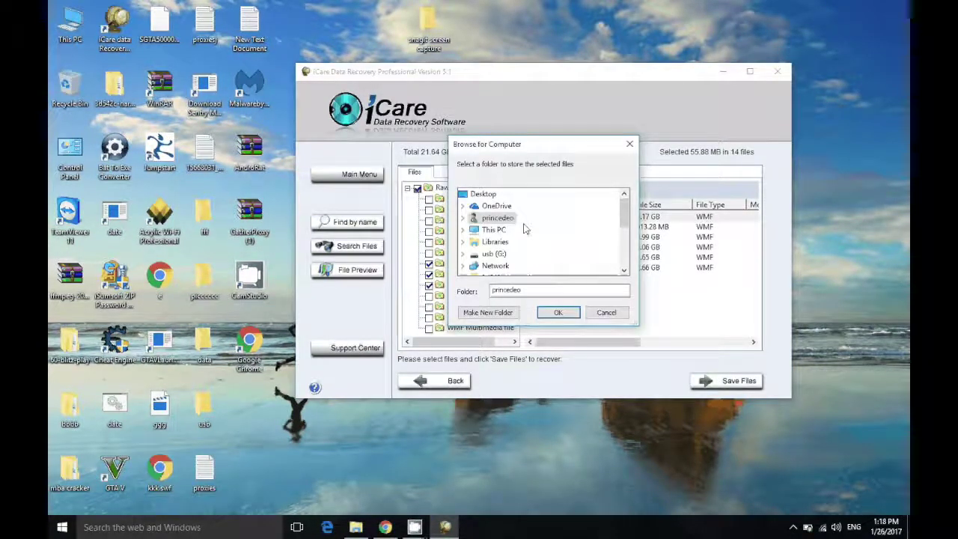
scroll(624, 216, "down", 1)
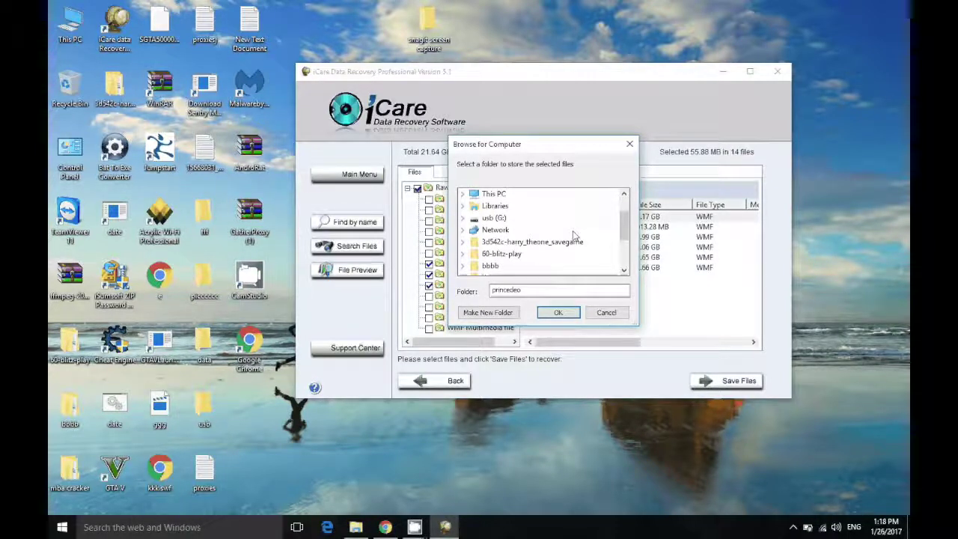
left_click(462, 194)
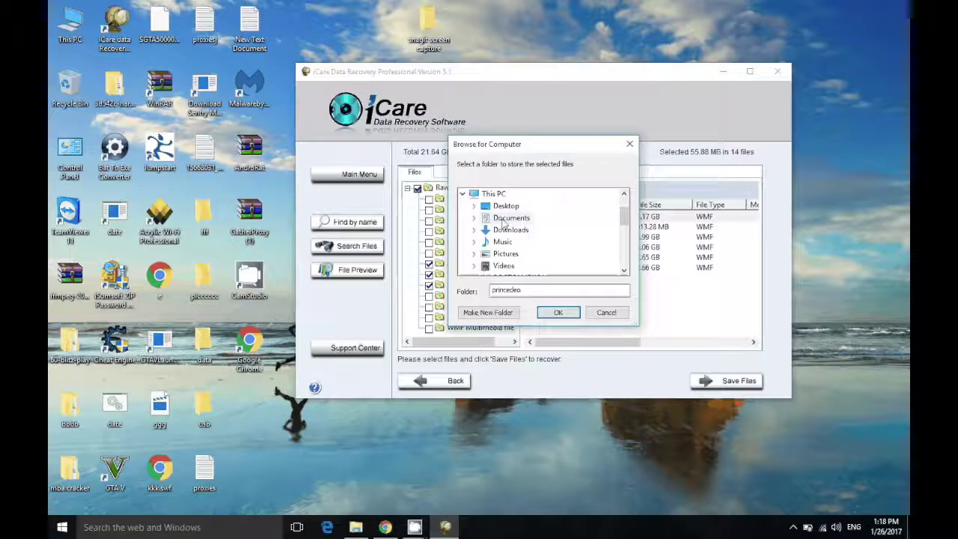
double_click(511, 218)
scroll(551, 237, "down", 3)
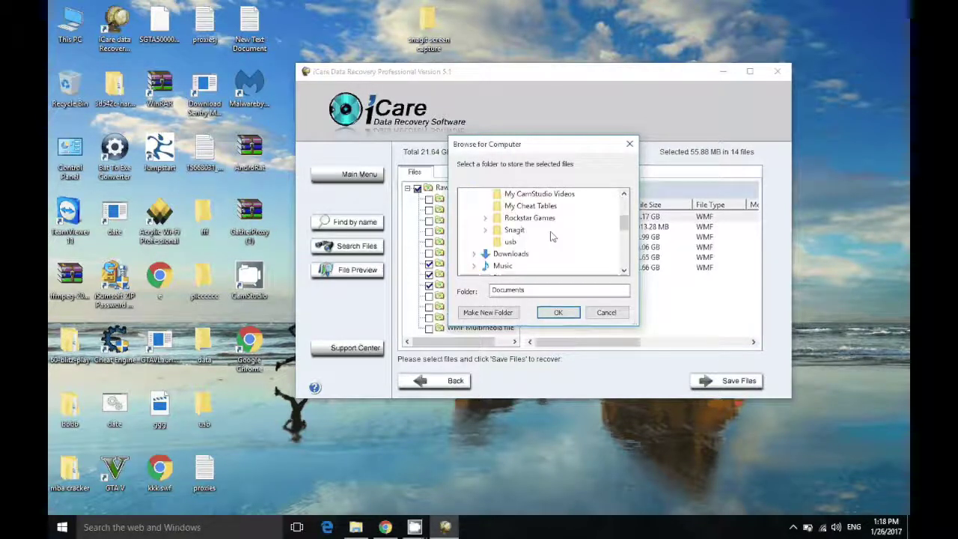
left_click(550, 312)
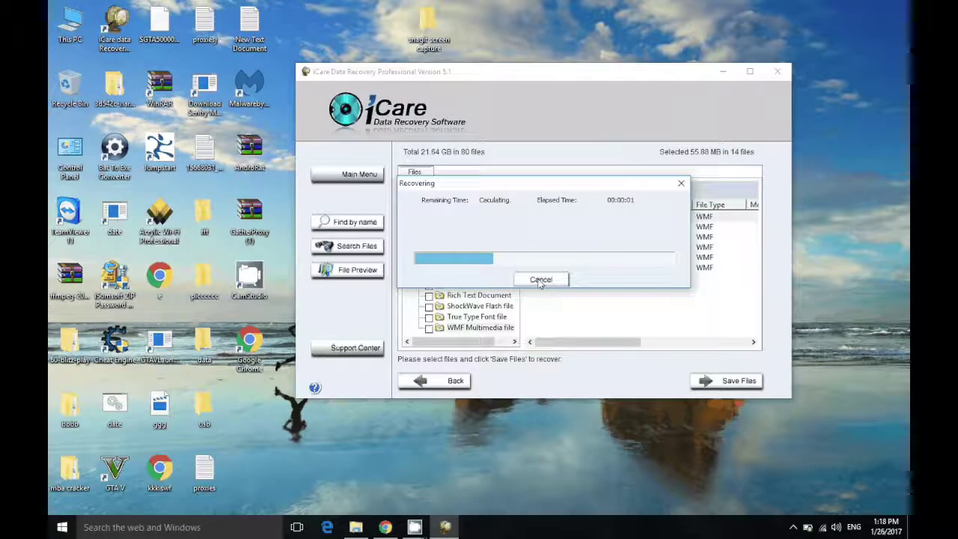
Open the JPEG Graphics file folder under Documents > usb > Raw Files in File Explorer and check the recovered picture FILE001
left_click(357, 528)
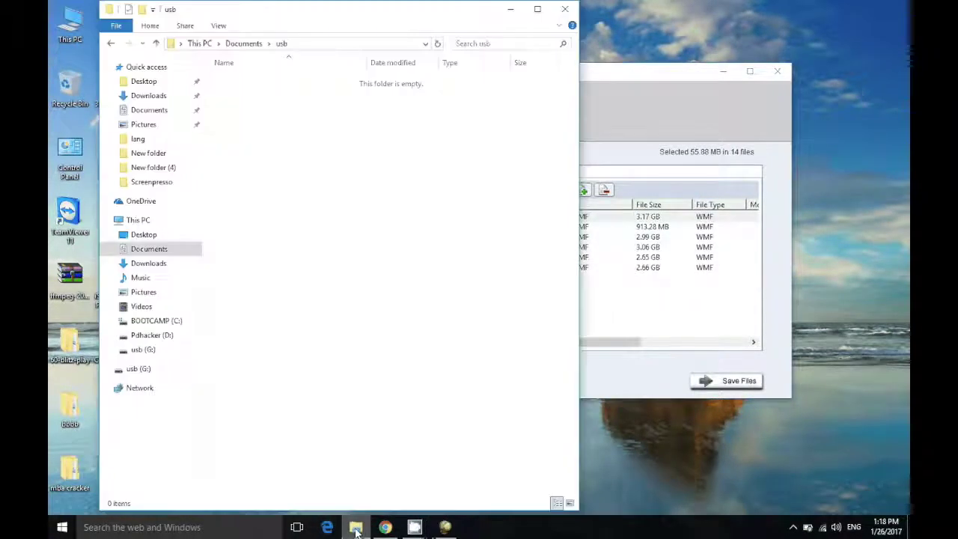
left_click(241, 45)
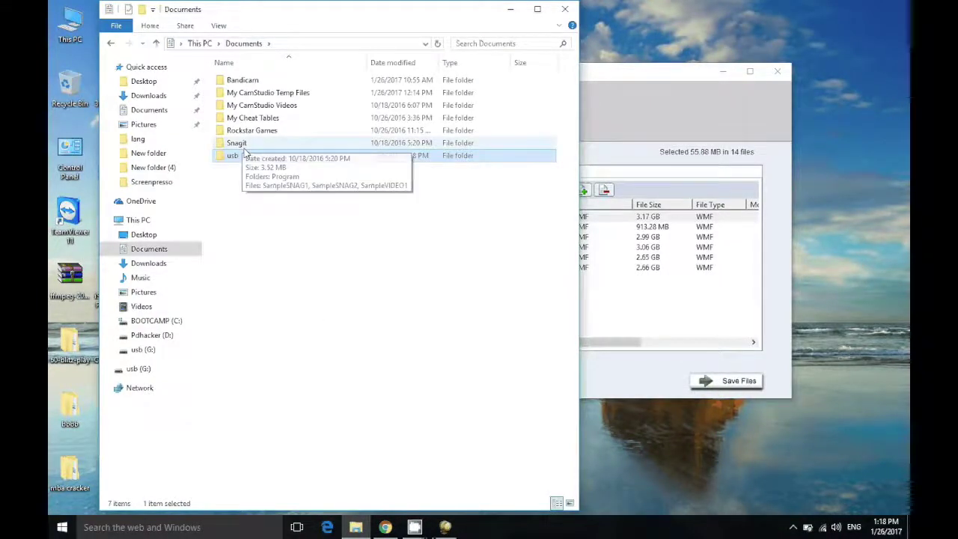
double_click(238, 130)
left_click(241, 46)
left_click(277, 157)
double_click(277, 157)
double_click(253, 84)
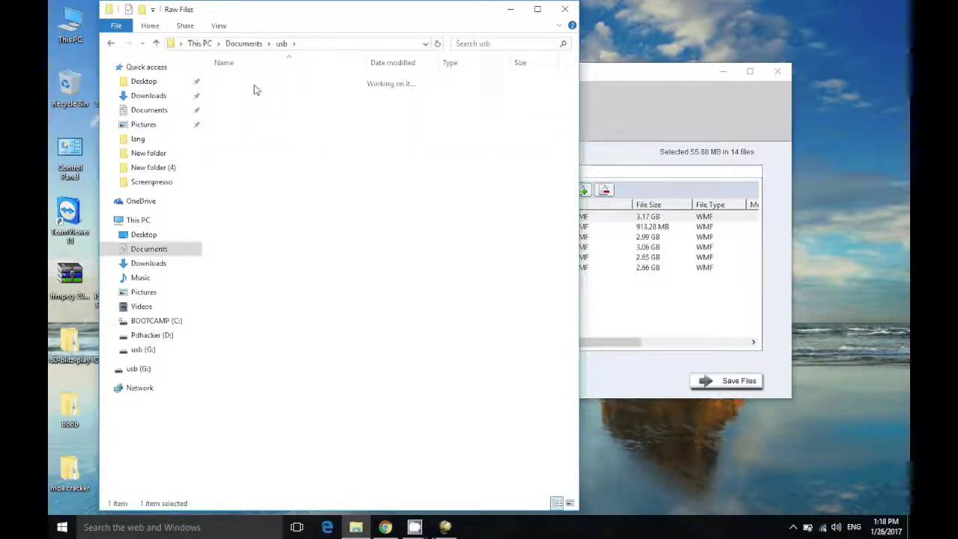
double_click(269, 82)
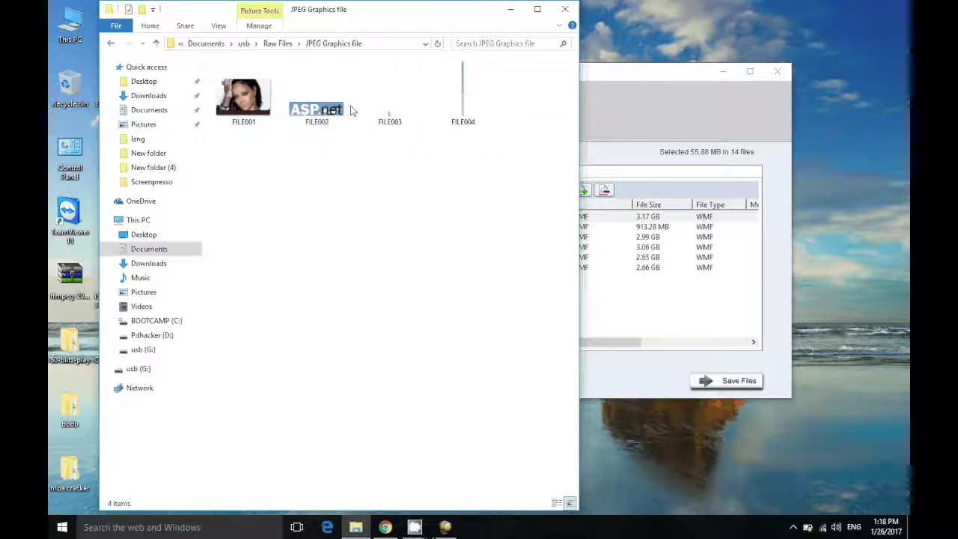
left_click(244, 89)
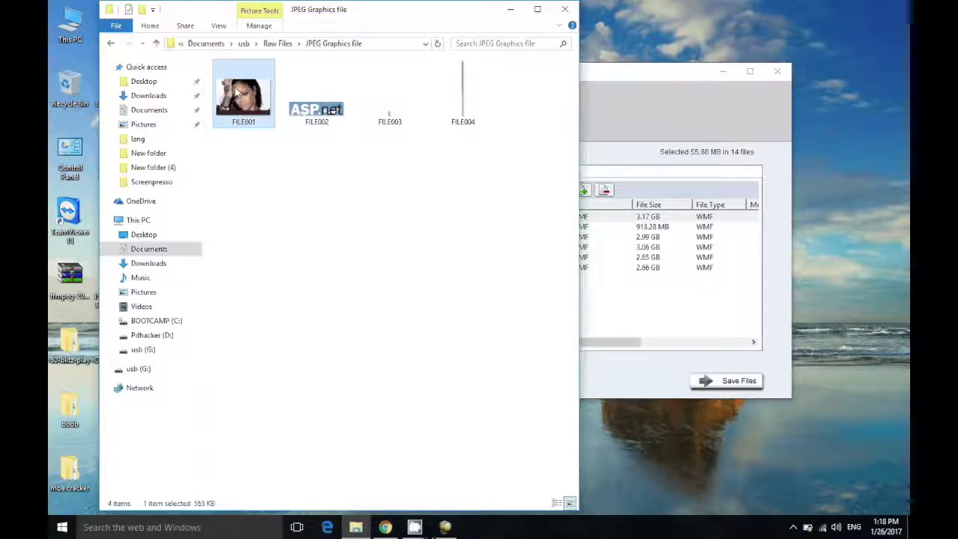
Check the recovered video FILE001 in the MP4 Multimedia file folder, and close the file window
left_click(112, 44)
double_click(273, 94)
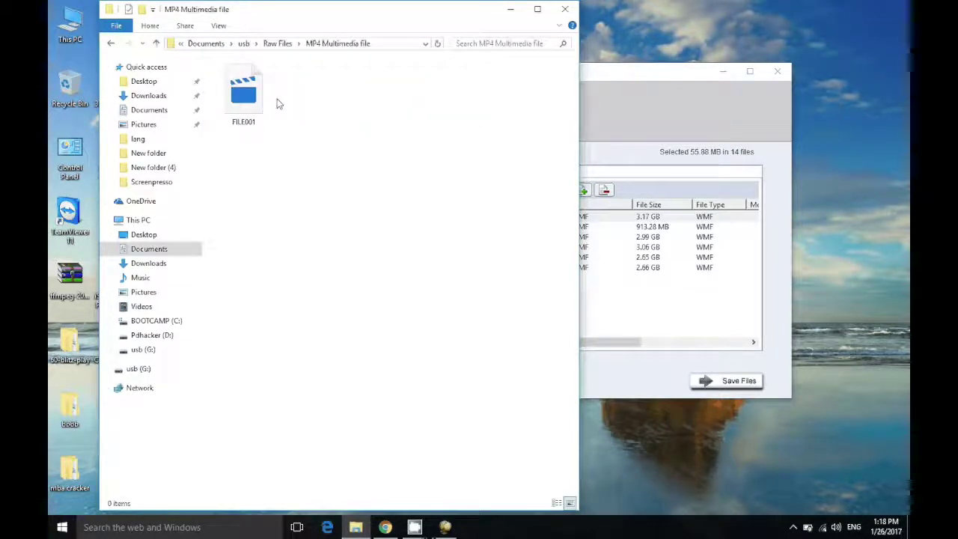
left_click(267, 110)
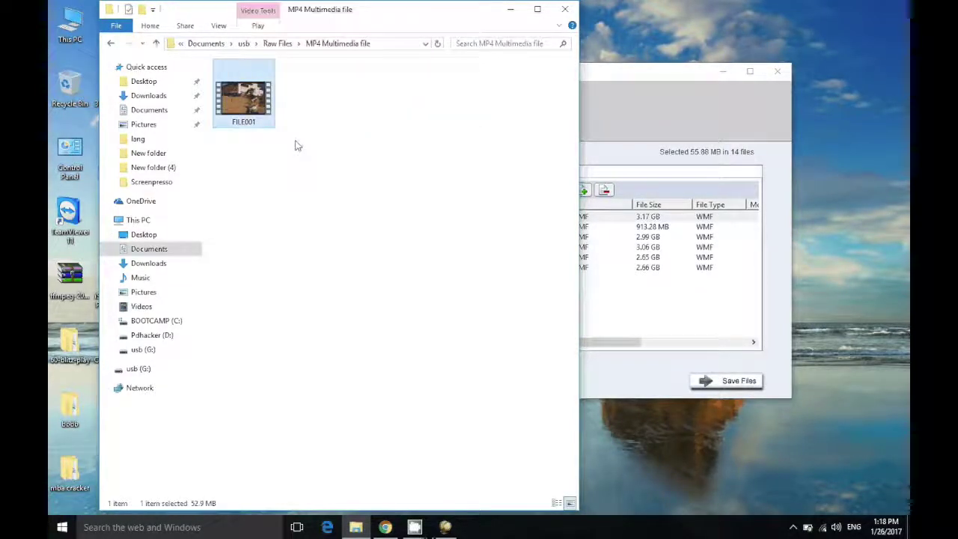
left_click(112, 43)
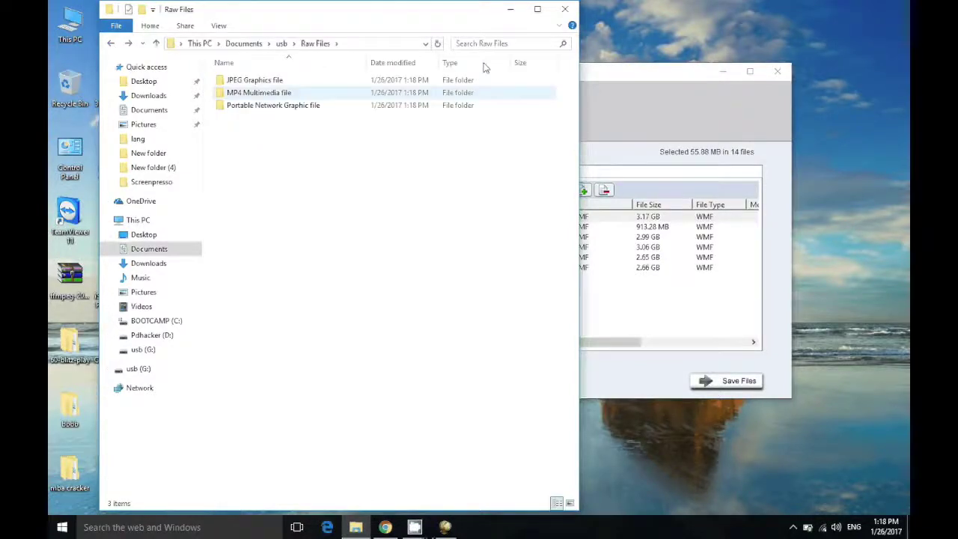
left_click(565, 9)
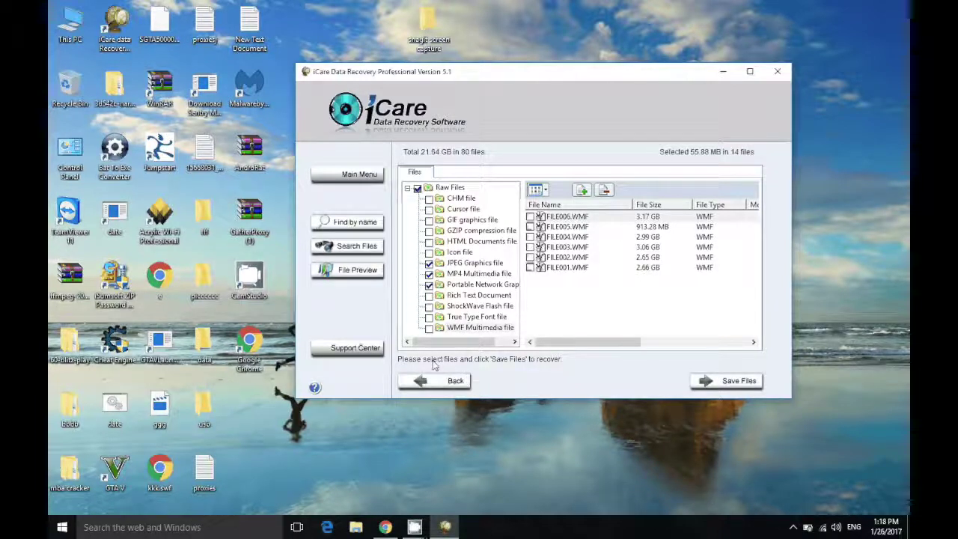
Unmark all file groups in the Raw Files tree, and mark and list only the JPEG Graphics files
scroll(723, 239, "right", 1)
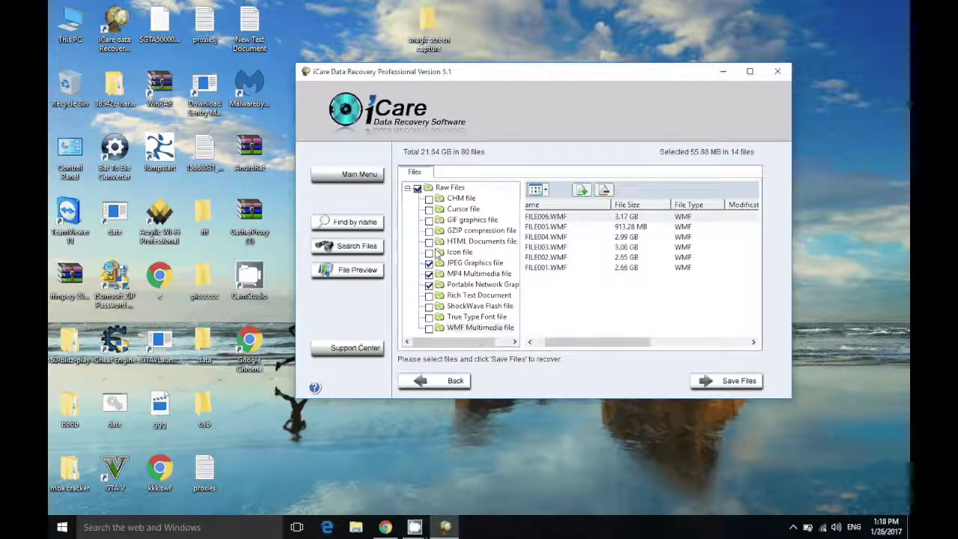
scroll(513, 263, "right", 2)
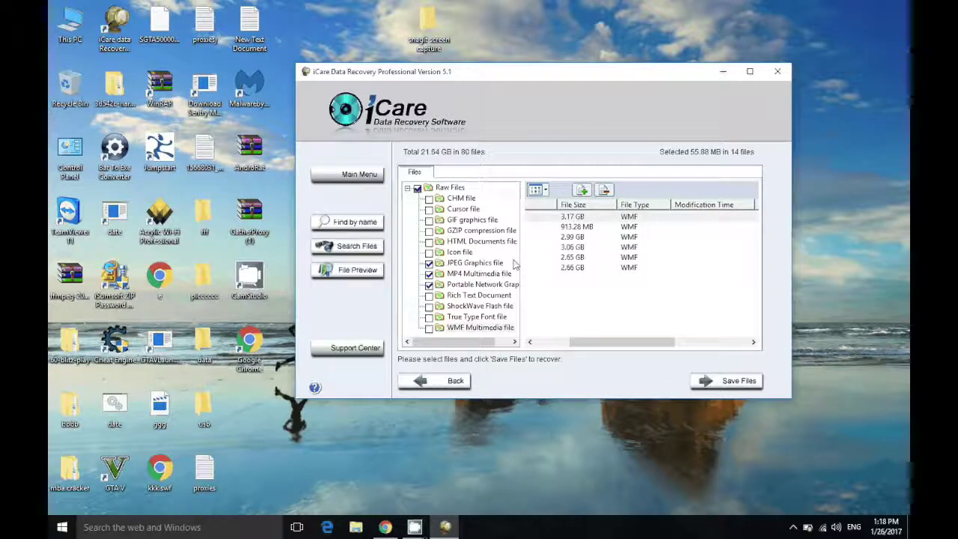
left_click(535, 343)
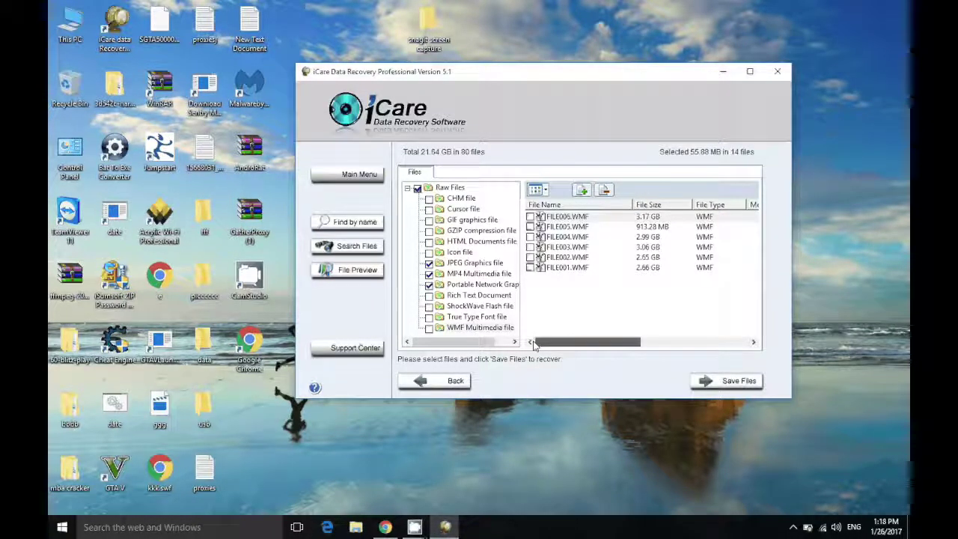
left_click(429, 284)
left_click(429, 274)
left_click(429, 263)
left_click(429, 242)
left_click(429, 241)
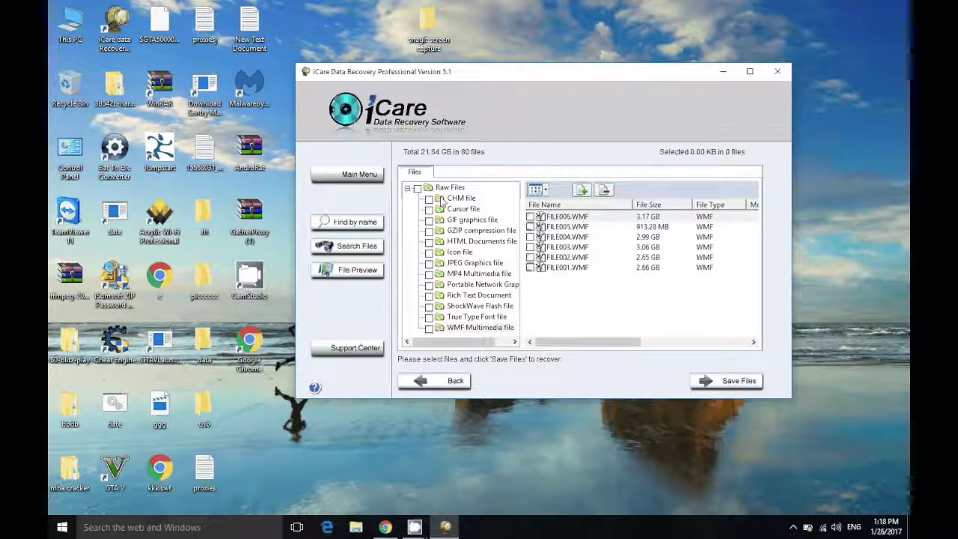
left_click(430, 263)
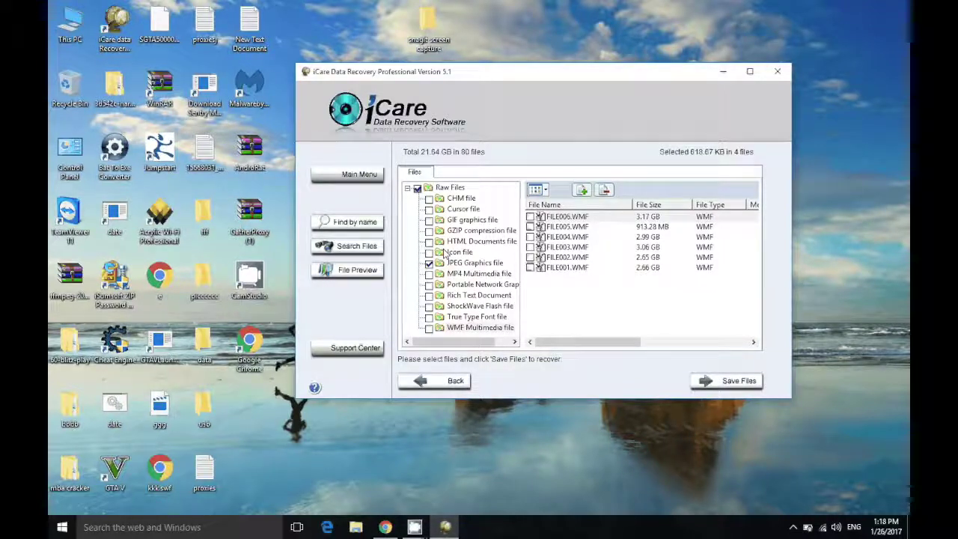
left_click(457, 262)
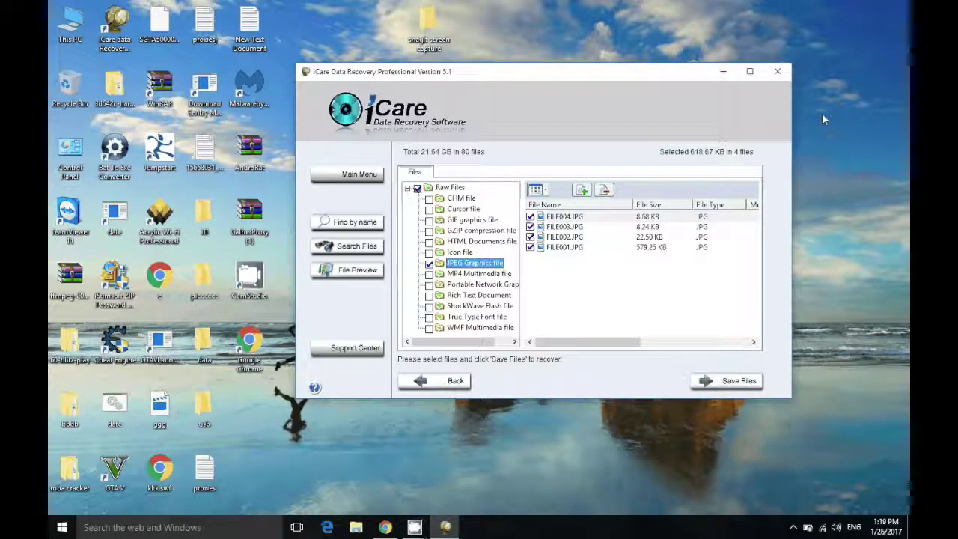
Leave the scan results and the partition list to return to the iCare main menu, and move its window higher
left_click(783, 76)
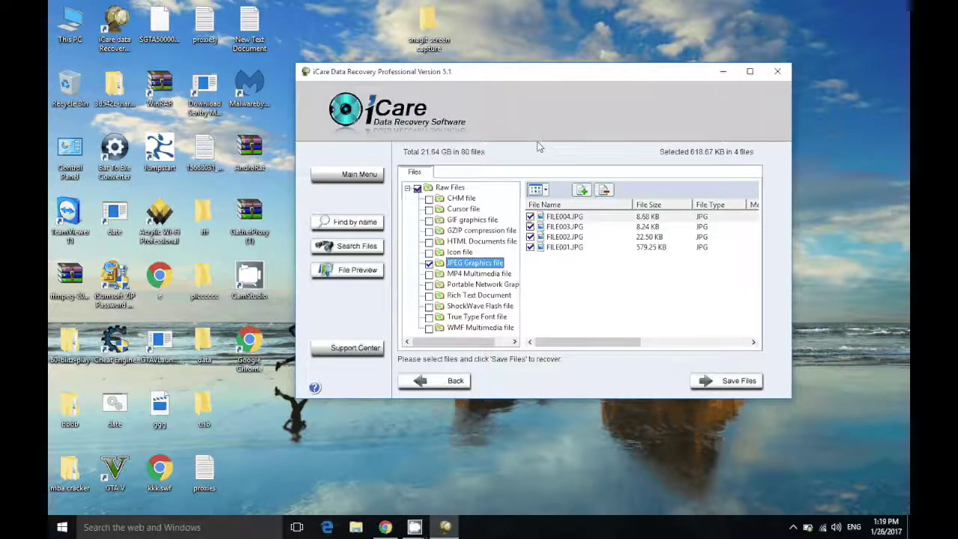
left_click(561, 266)
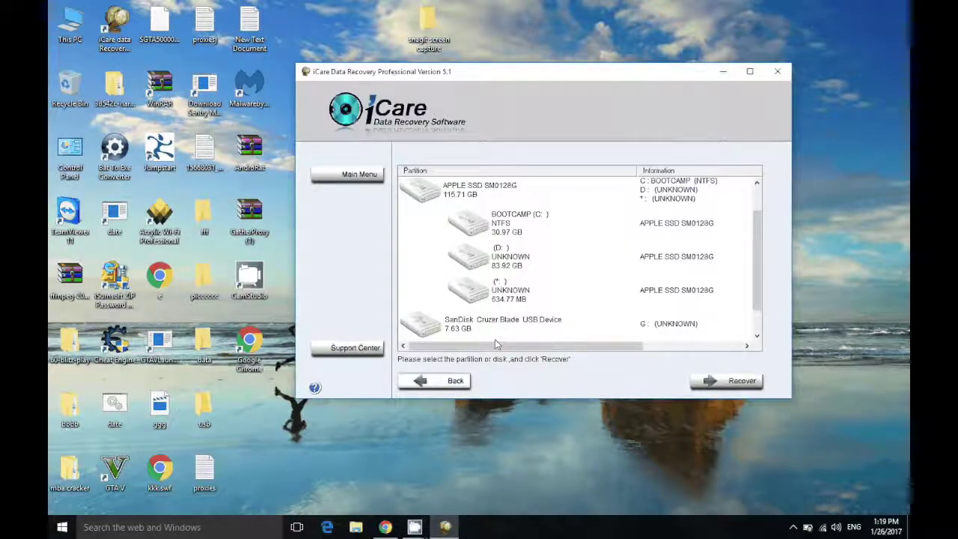
left_click(459, 386)
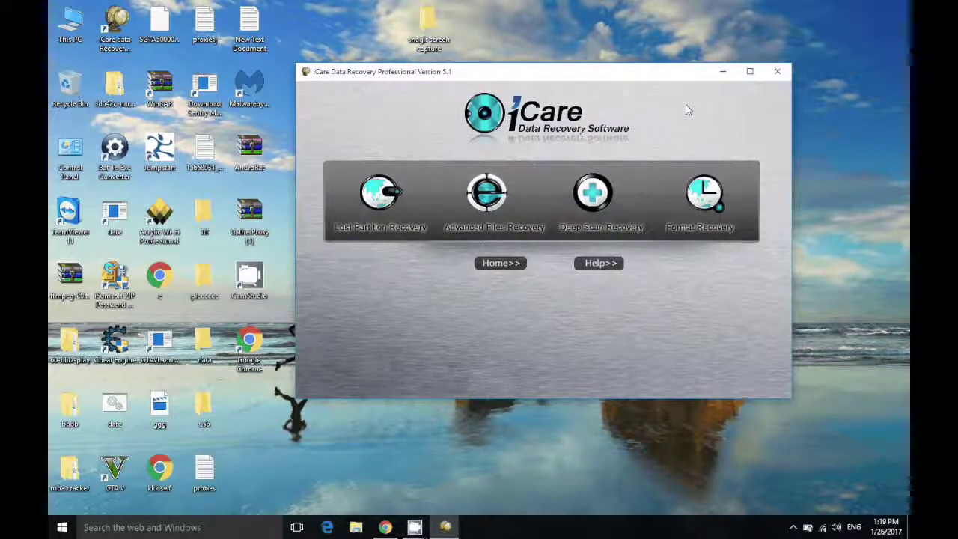
left_click_drag(645, 77, 643, 47)
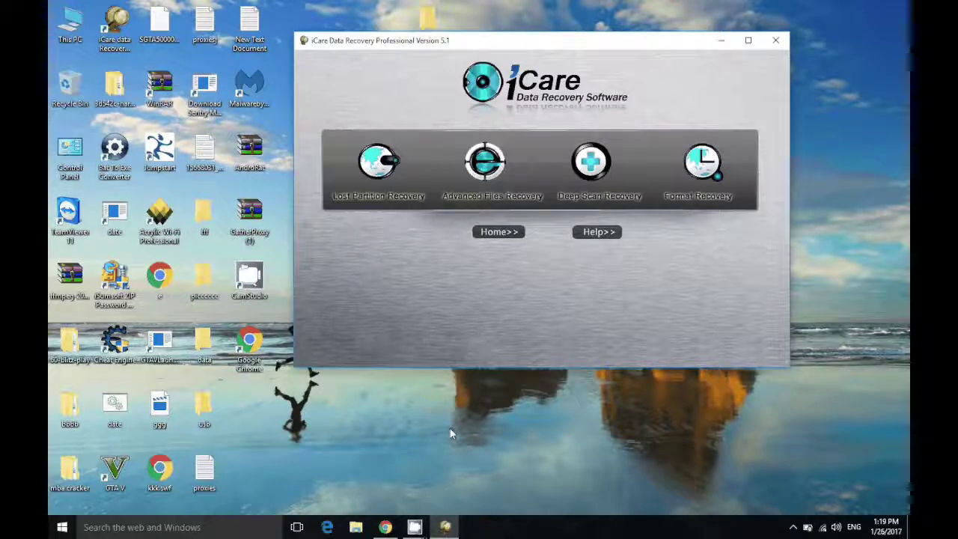
Switch to the Chrome window showing the TechPunjabi 360 YouTube channel
left_click(385, 527)
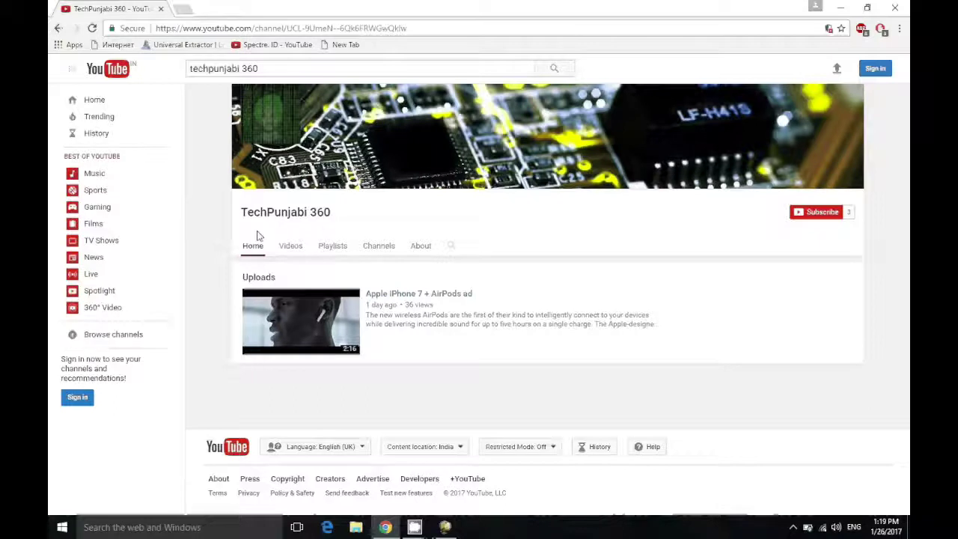